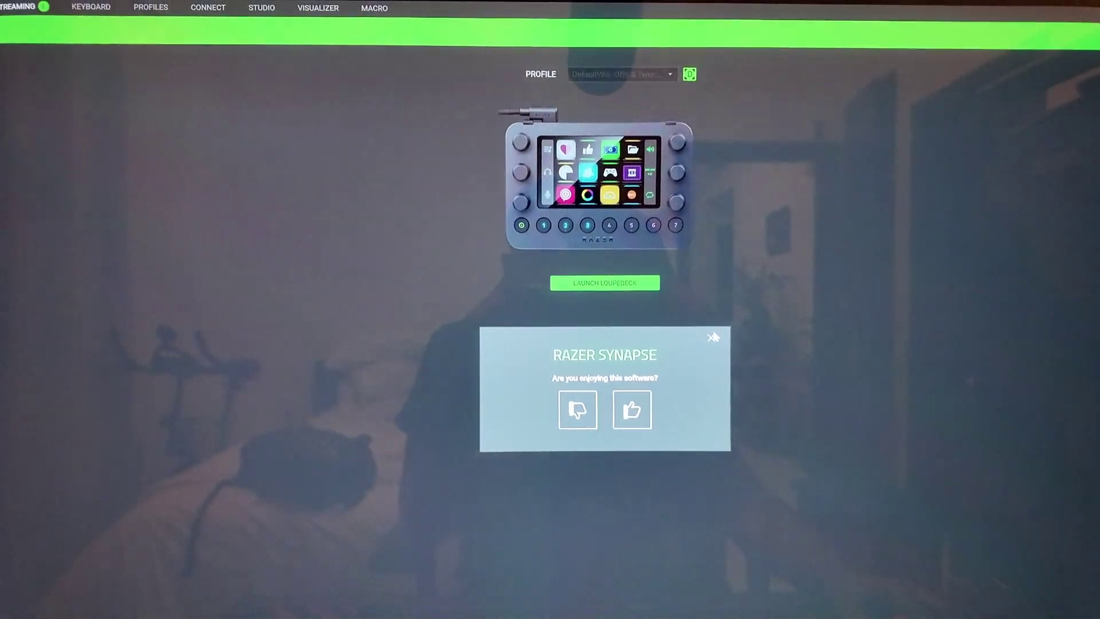
Dismiss the 'Are you enjoying this software?' prompt and launch Loupedeck from Razer Synapse
{"action": "left_click", "coordinate": [650, 307]}
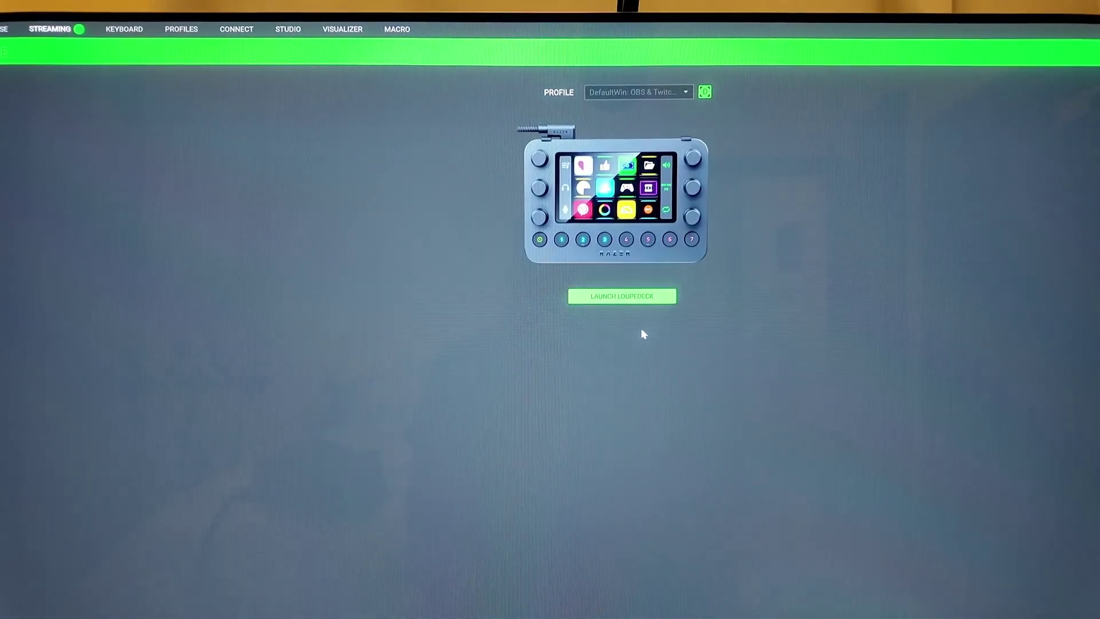
{"action": "left_click", "coordinate": [622, 299]}
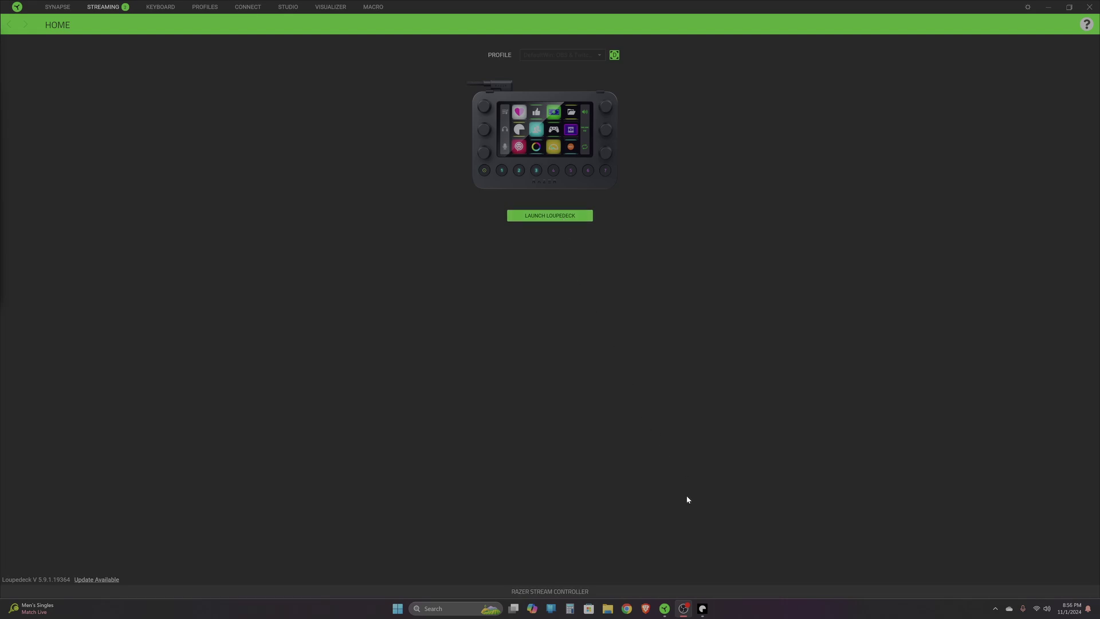
{"action": "left_click", "coordinate": [702, 609]}
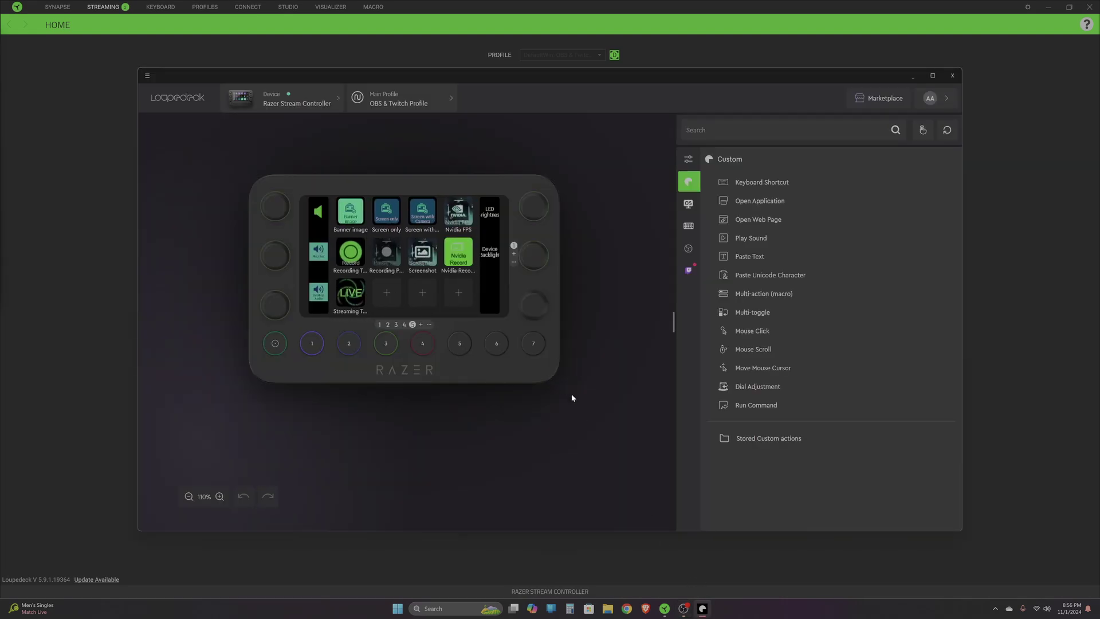
Switch the touchscreen layout to the home page, then page 2, then back to page 5
{"action": "left_click", "coordinate": [270, 351]}
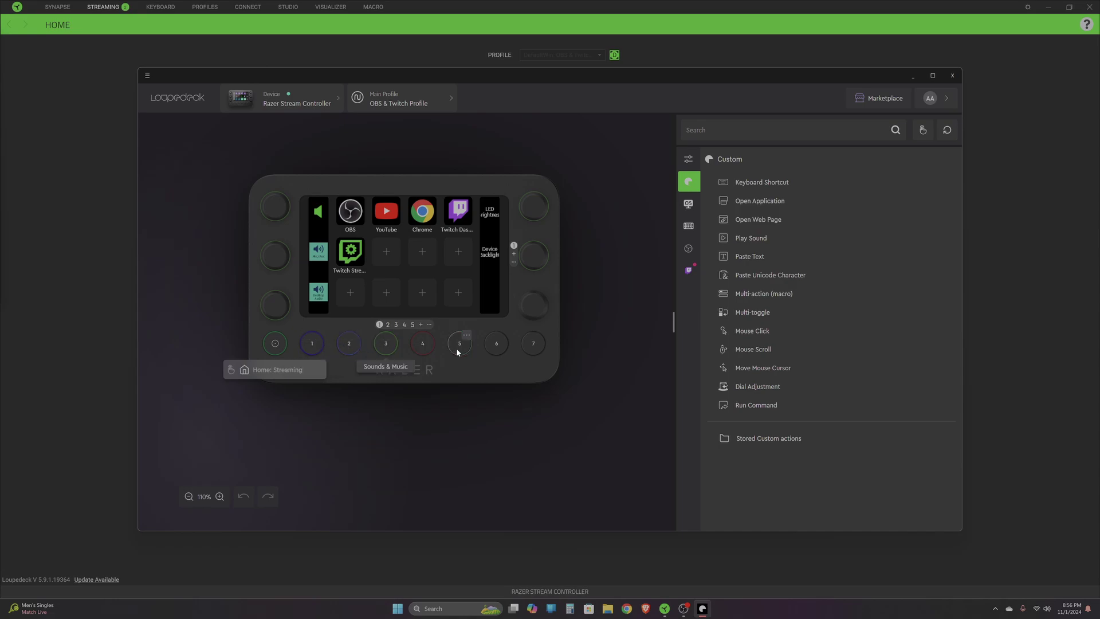
{"action": "left_click", "coordinate": [416, 352]}
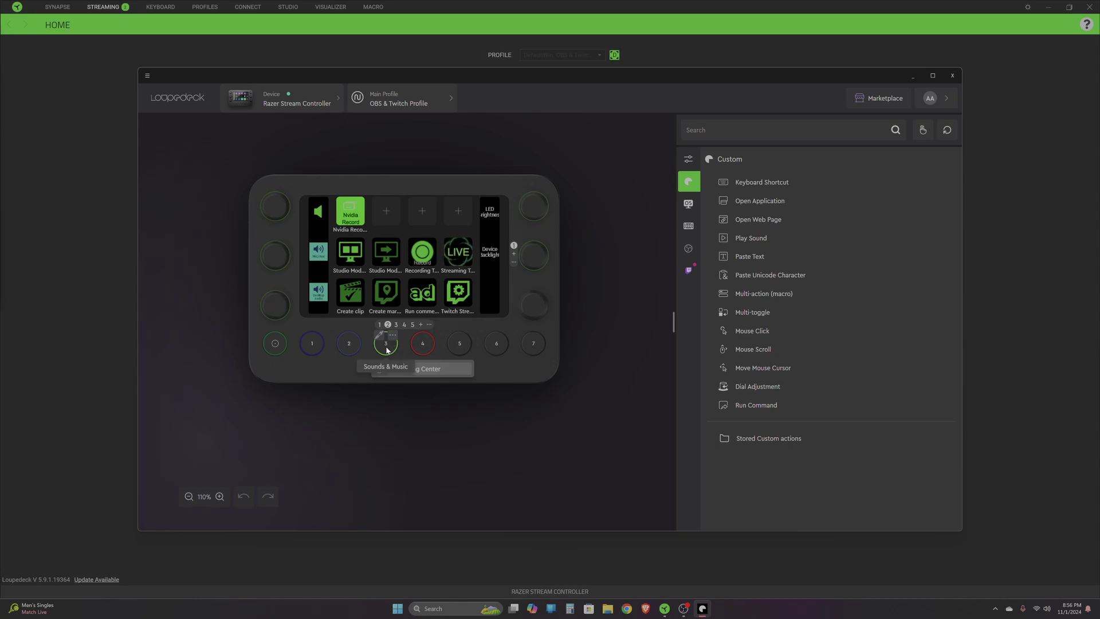
{"action": "left_click", "coordinate": [317, 344]}
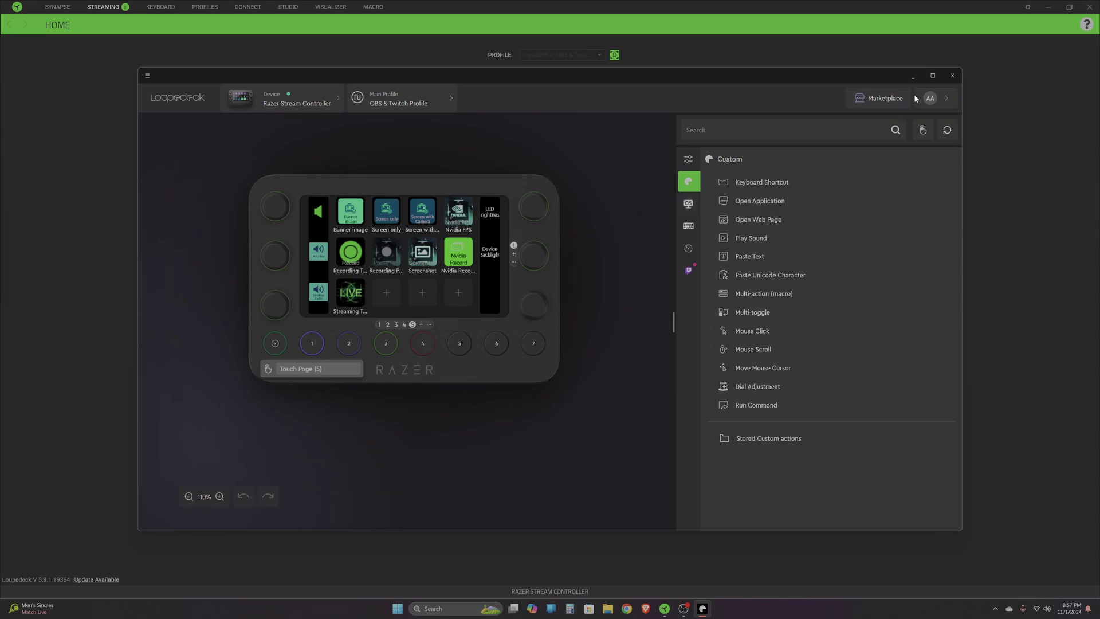
Open the Loupedeck Marketplace
{"action": "left_click", "coordinate": [876, 98]}
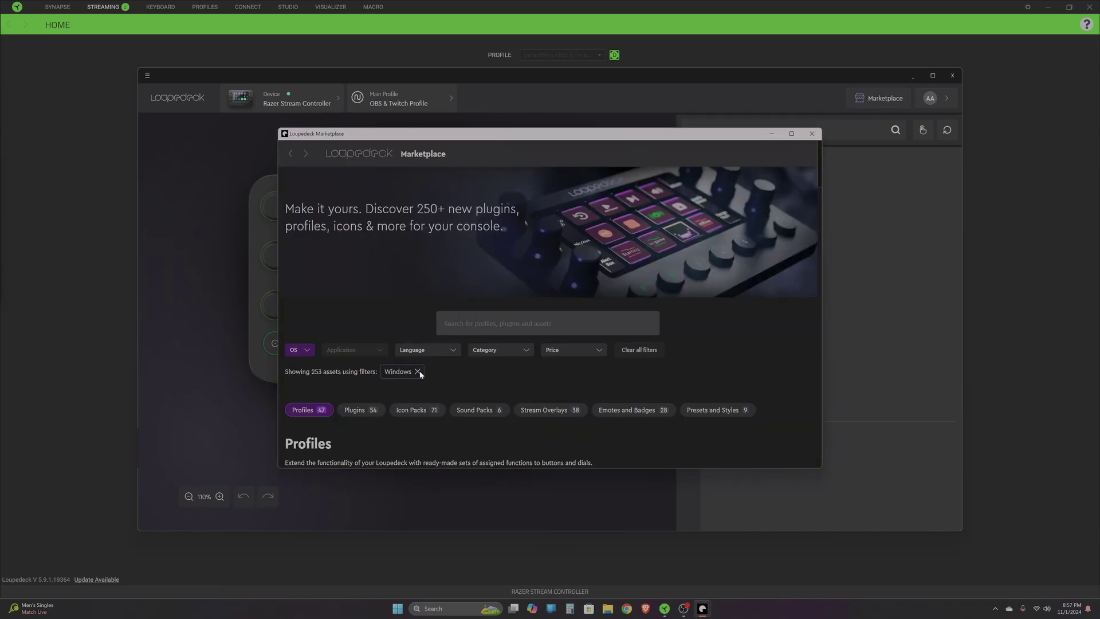
{"action": "left_click", "coordinate": [768, 133]}
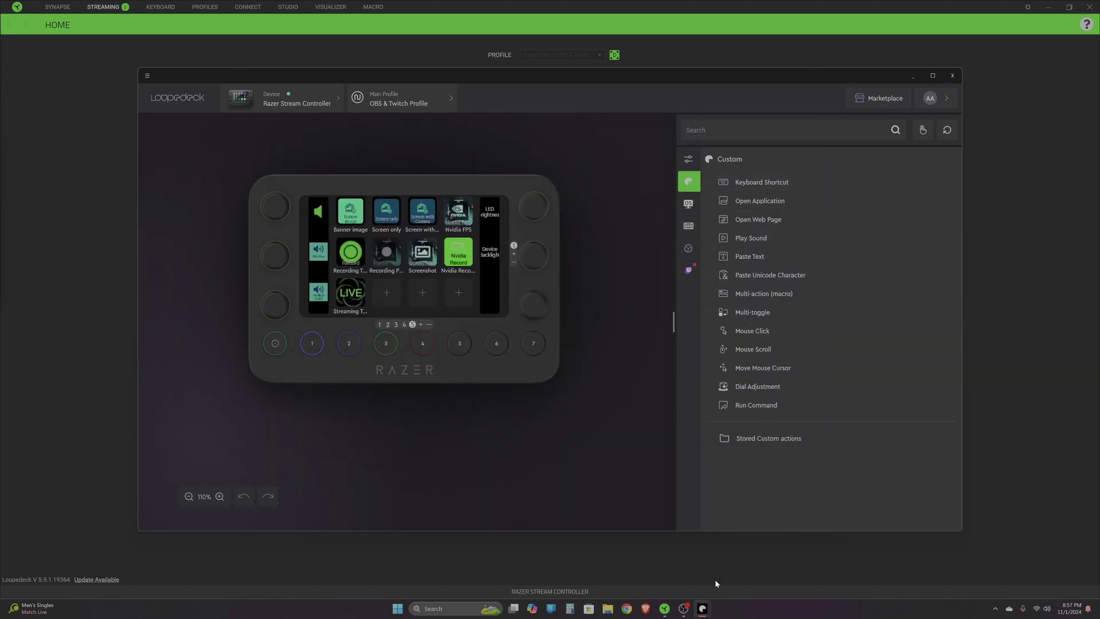
{"action": "mouse_move", "coordinate": [703, 611]}
{"action": "left_click", "coordinate": [737, 557]}
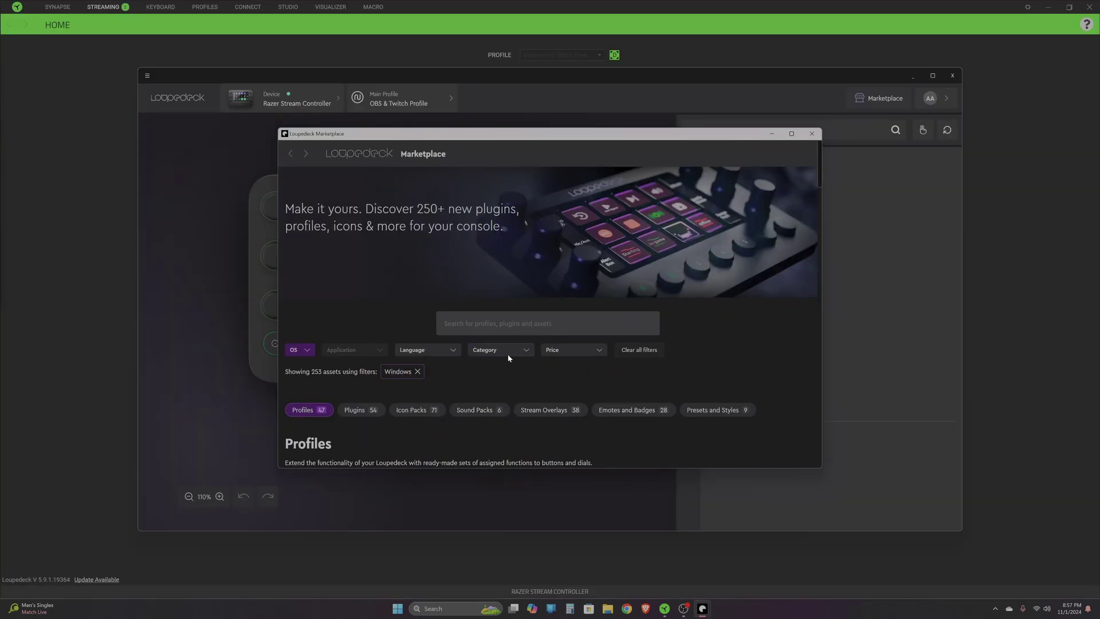
{"action": "scroll", "coordinate": [485, 348], "scroll_direction": "down", "scroll_amount": 3}
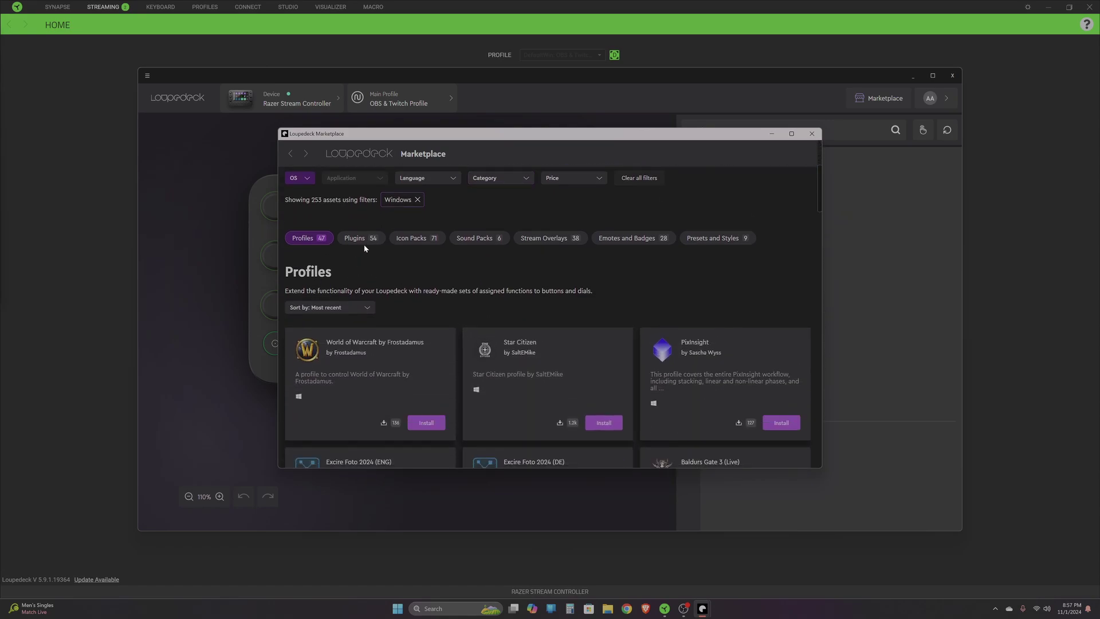
{"action": "left_click", "coordinate": [367, 239]}
{"action": "scroll", "coordinate": [384, 274], "scroll_direction": "down", "scroll_amount": 3}
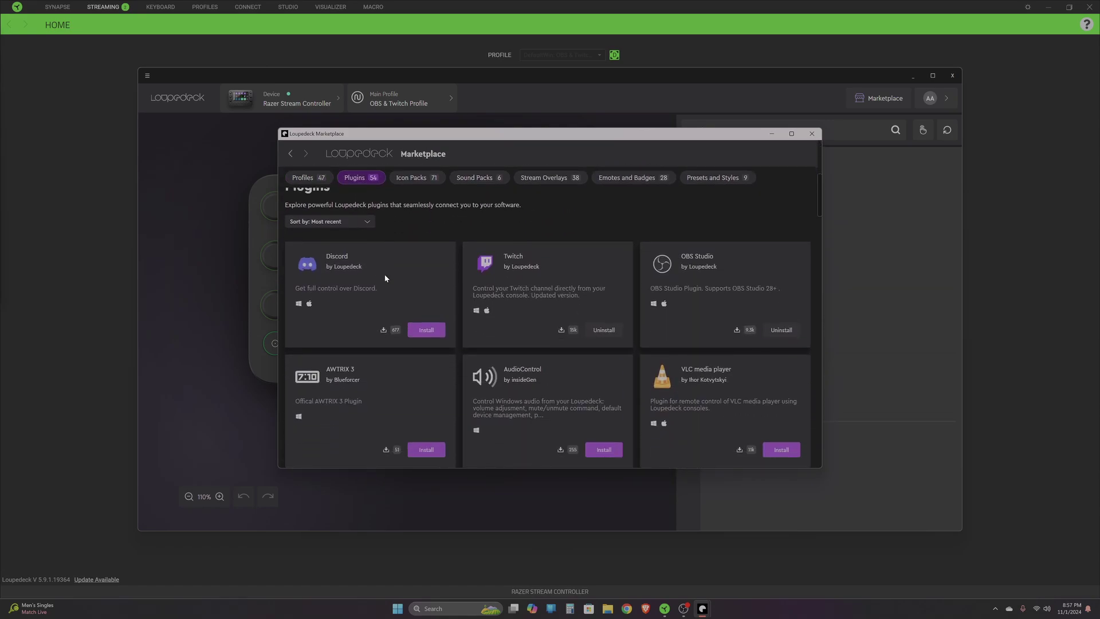
{"action": "scroll", "coordinate": [408, 240], "scroll_direction": "up", "scroll_amount": 2}
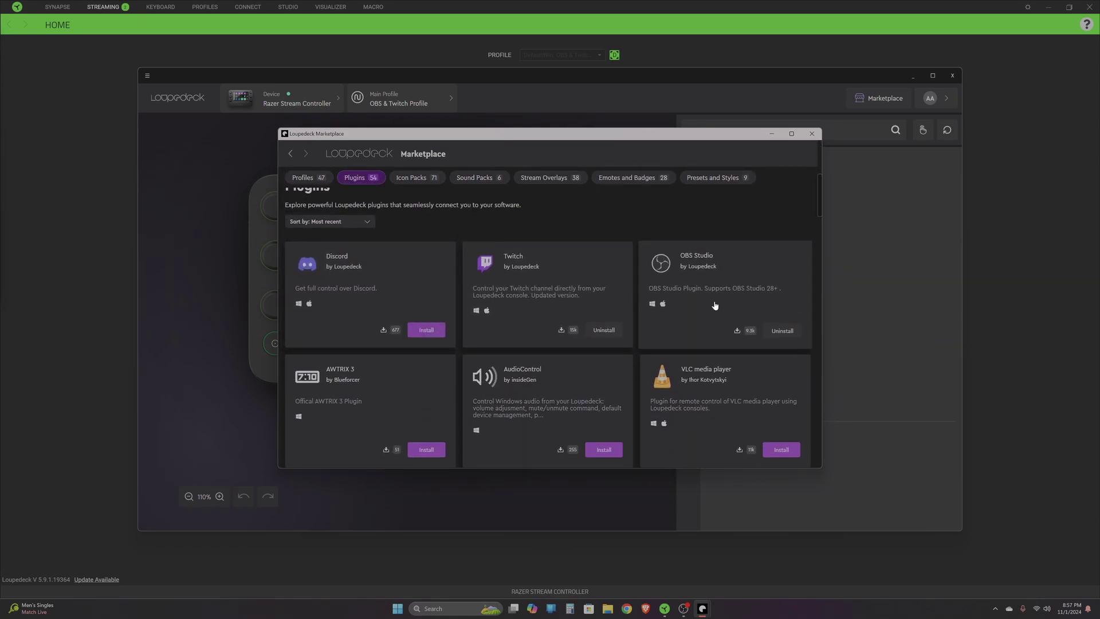
{"action": "scroll", "coordinate": [527, 327], "scroll_direction": "down", "scroll_amount": 4}
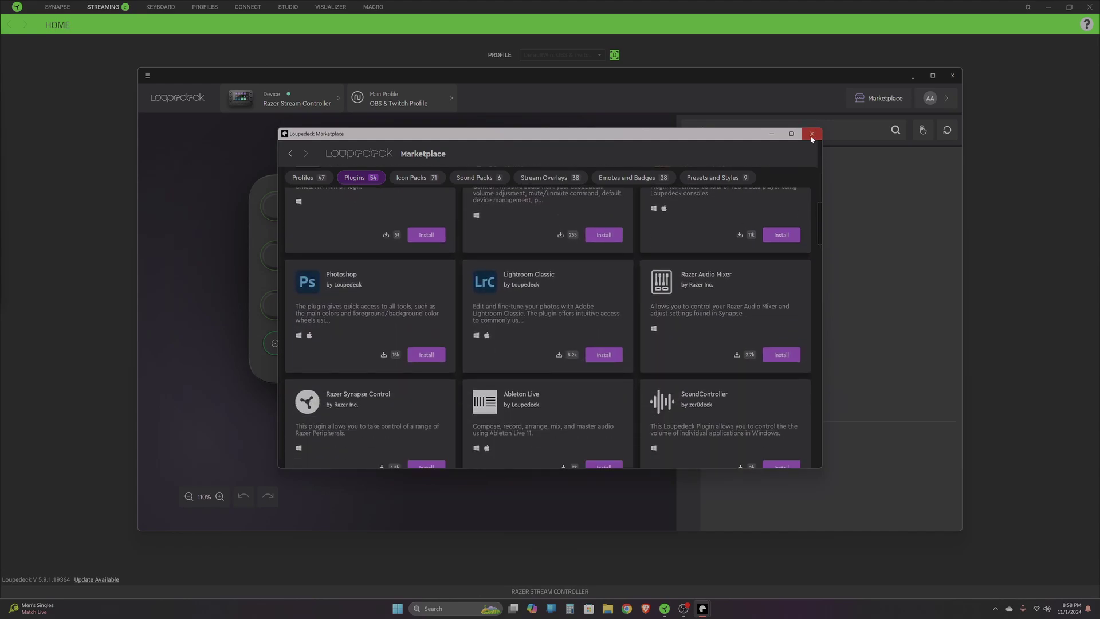
{"action": "left_click", "coordinate": [812, 134]}
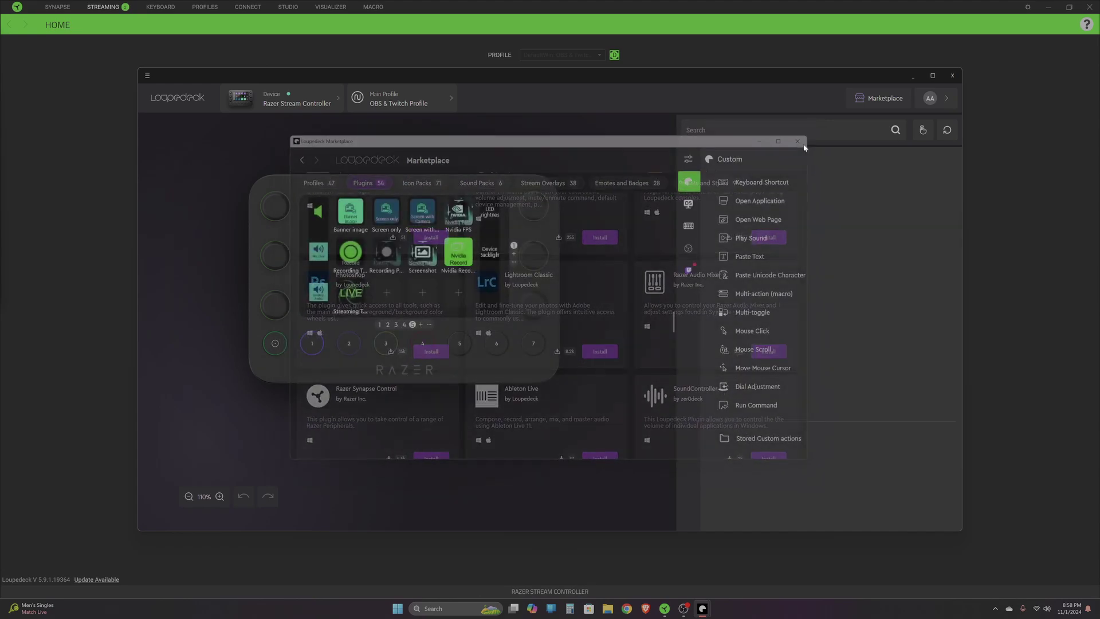
Place the OBS Studio Screenshot action on the empty bottom-right touch key and edit its icon
{"action": "left_click", "coordinate": [688, 251]}
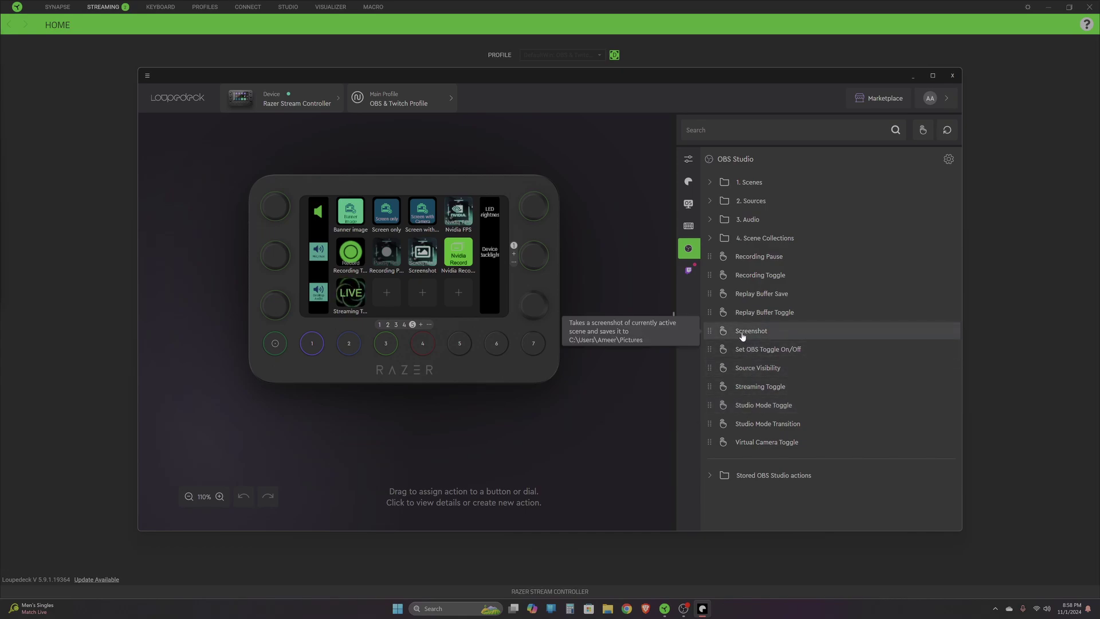
{"action": "left_click_drag", "start_coordinate": [735, 335], "coordinate": [454, 300]}
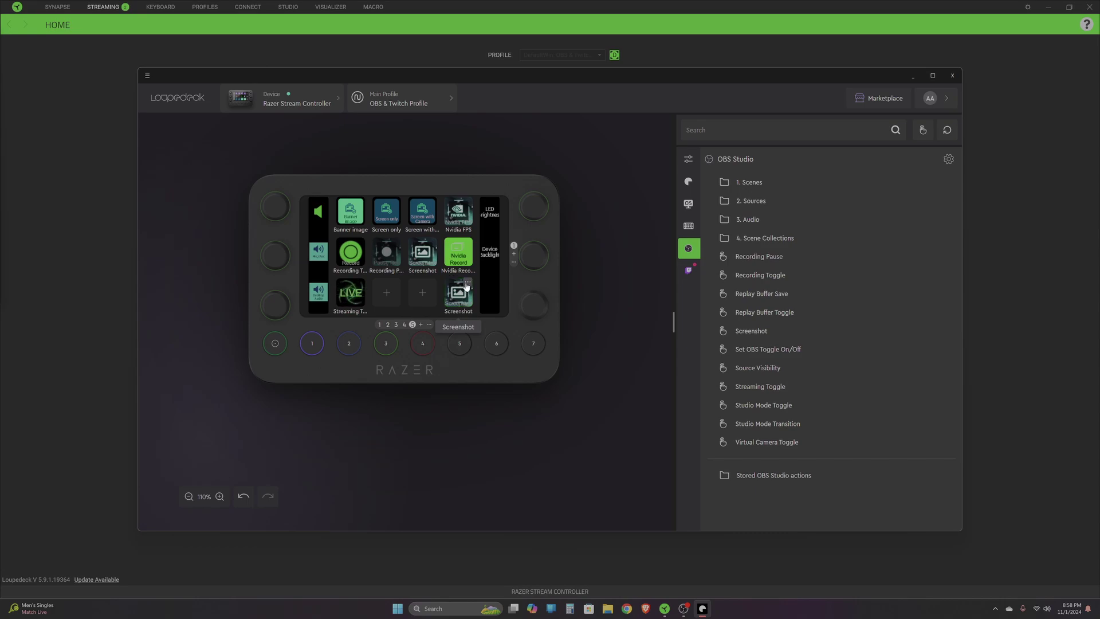
{"action": "left_click", "coordinate": [463, 298]}
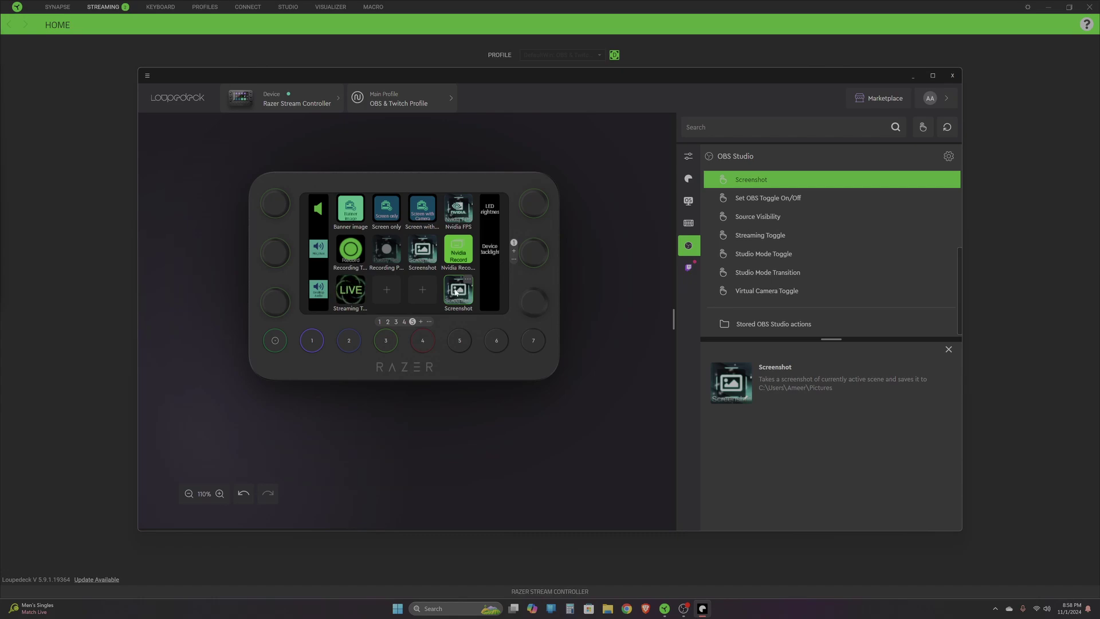
{"action": "left_click", "coordinate": [748, 401]}
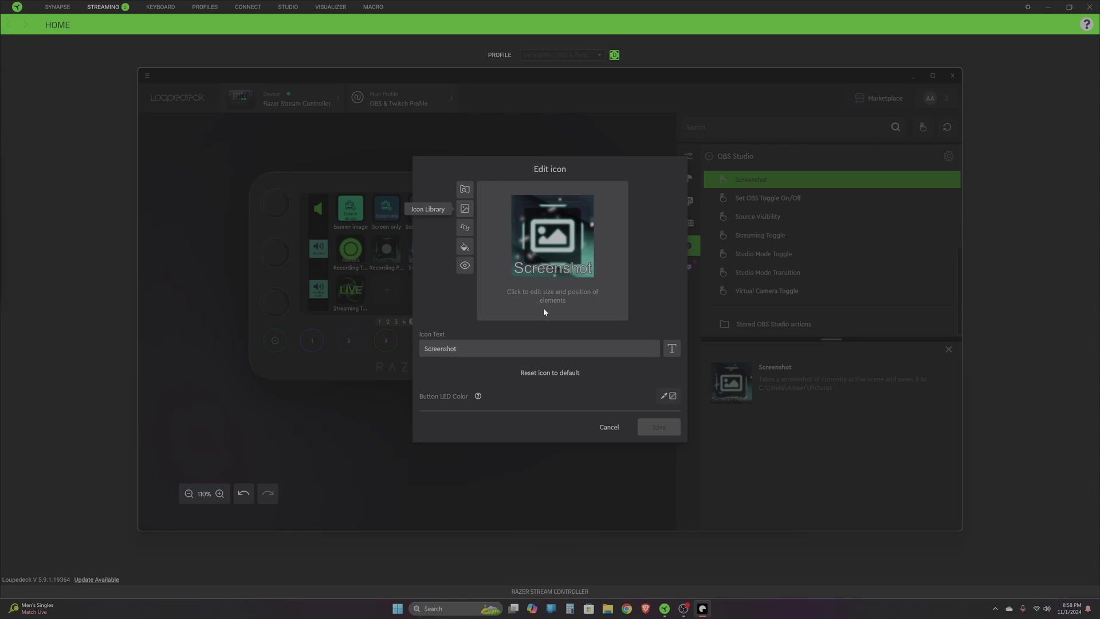
Browse the Icon Packs category in the Loupedeck Marketplace without installing anything
{"action": "left_click", "coordinate": [609, 427]}
{"action": "left_click", "coordinate": [885, 98]}
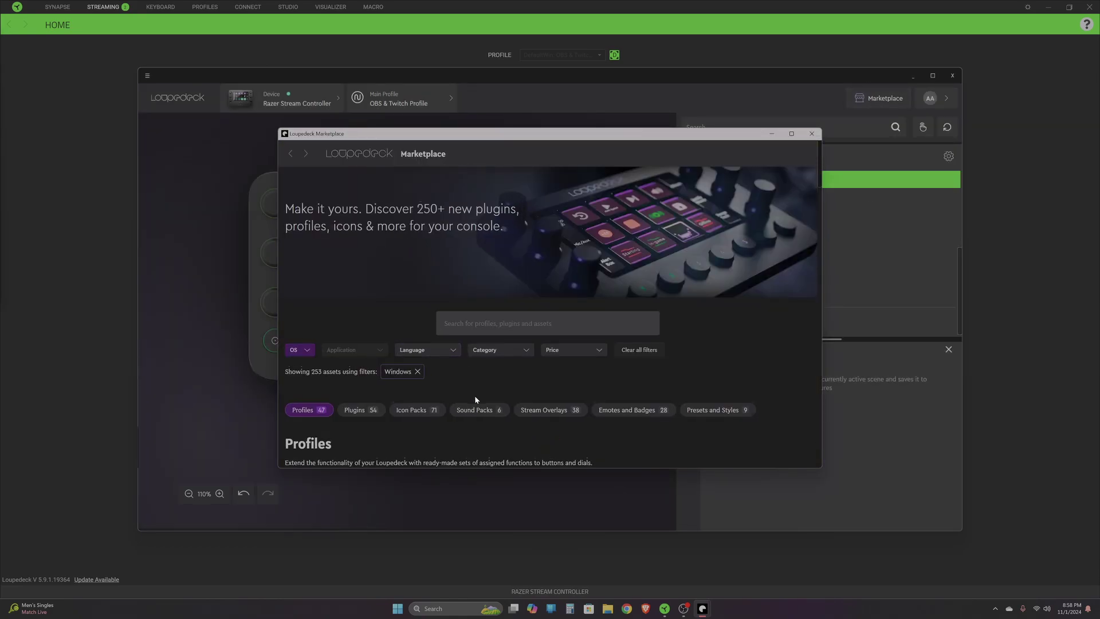
{"action": "scroll", "coordinate": [475, 397], "scroll_direction": "down", "scroll_amount": 2}
{"action": "left_click", "coordinate": [411, 323]}
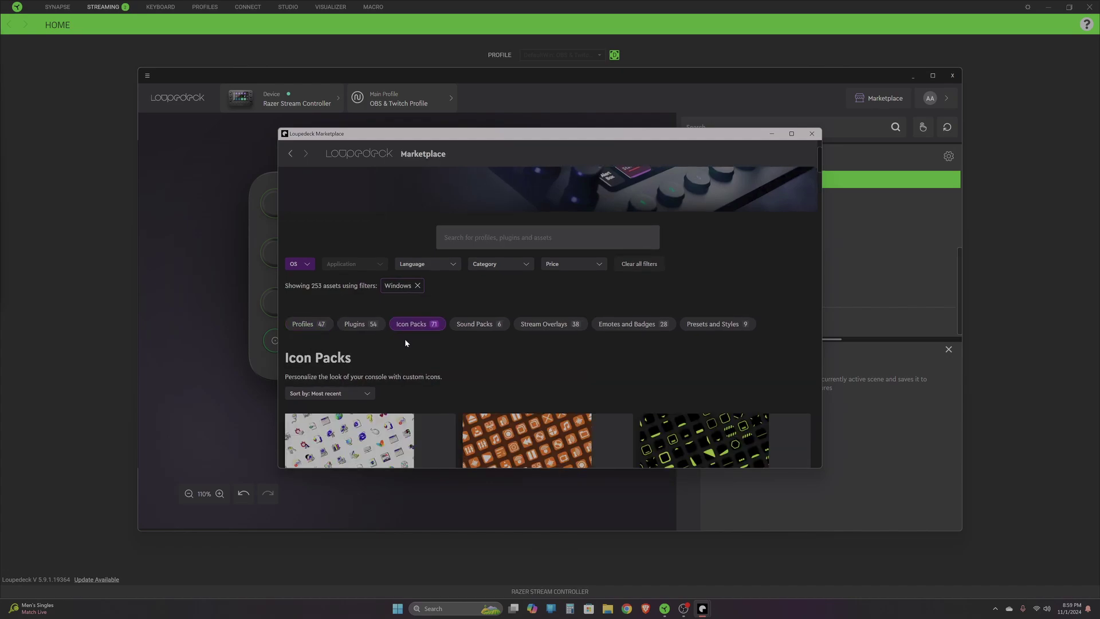
{"action": "scroll", "coordinate": [406, 343], "scroll_direction": "down", "scroll_amount": 5}
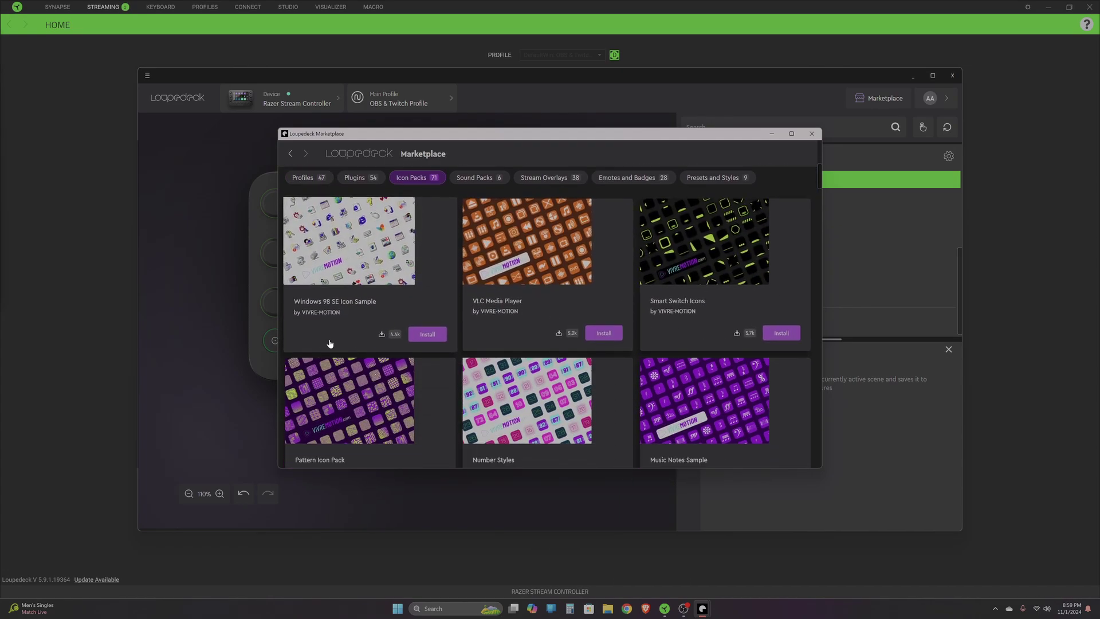
{"action": "scroll", "coordinate": [355, 350], "scroll_direction": "down", "scroll_amount": 2}
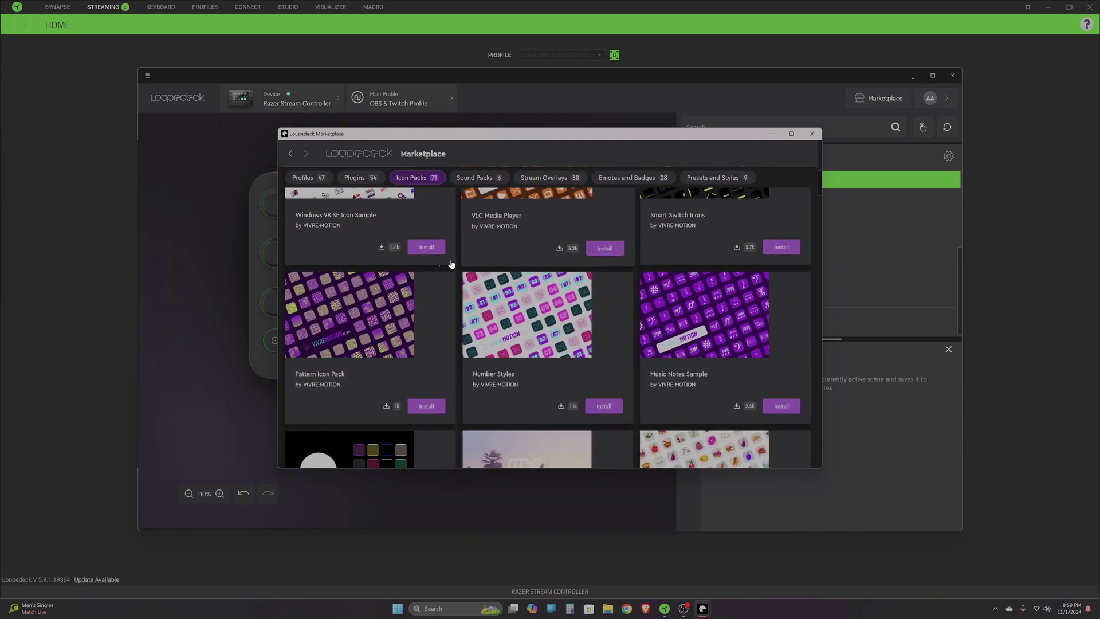
{"action": "scroll", "coordinate": [451, 264], "scroll_direction": "up", "scroll_amount": 4}
{"action": "left_click", "coordinate": [812, 134]}
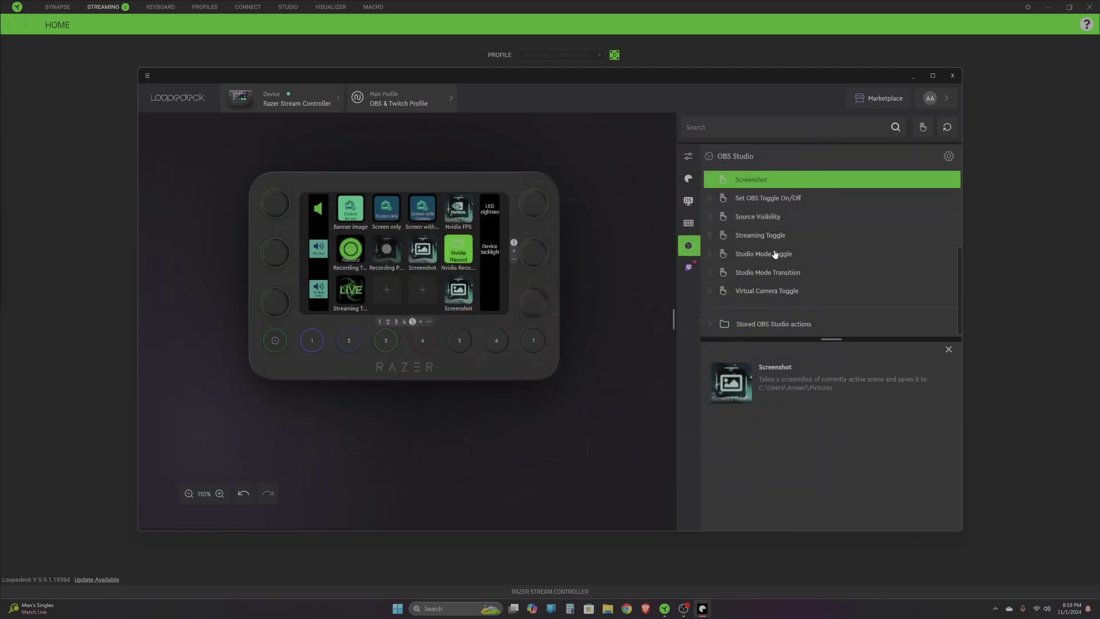
Give the Screenshot key the Green Aura Nav Arrow Right icon and save it
{"action": "left_click", "coordinate": [740, 396]}
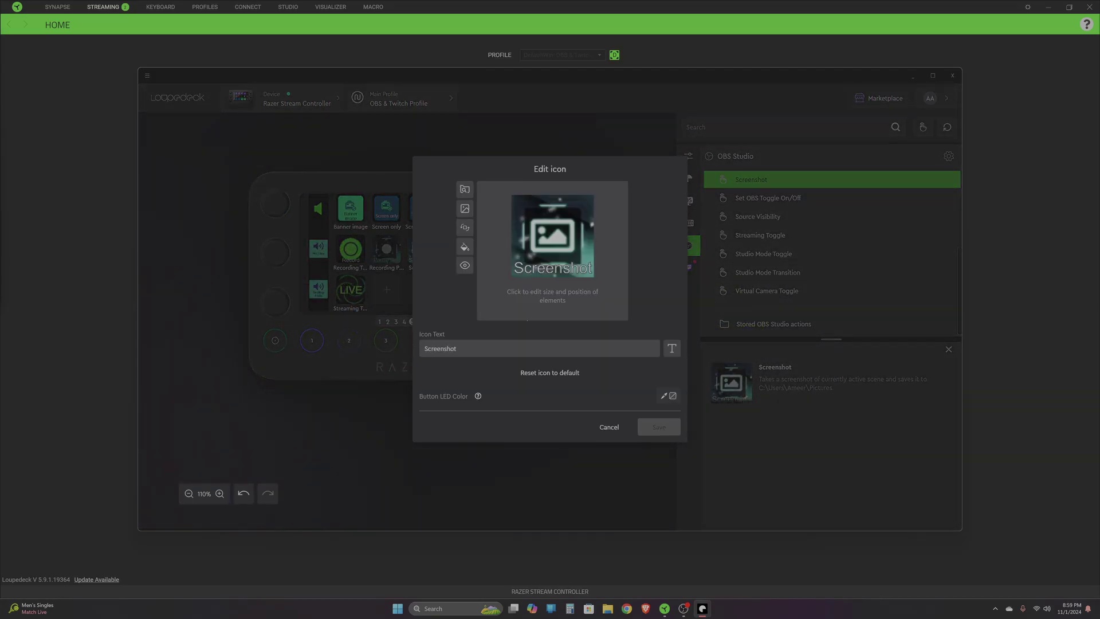
{"action": "left_click", "coordinate": [465, 210]}
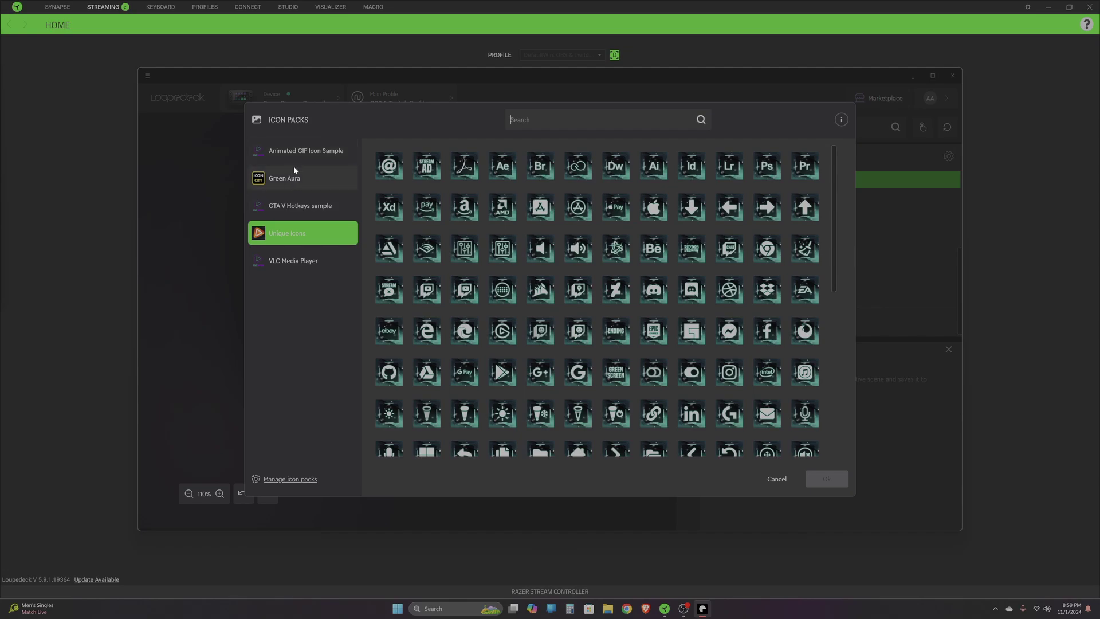
{"action": "left_click", "coordinate": [290, 269]}
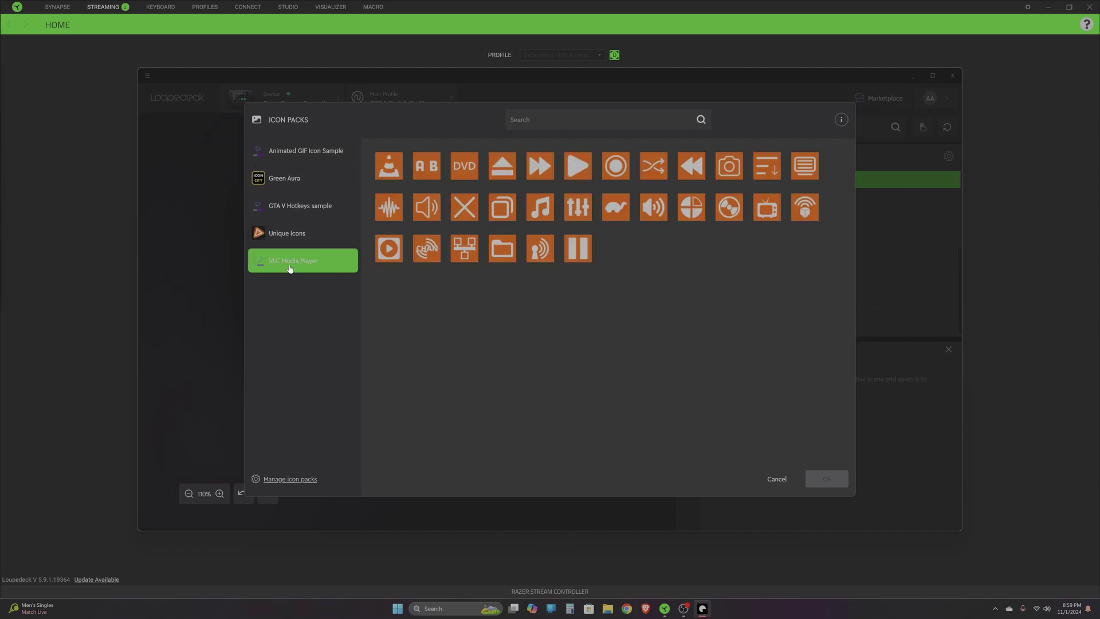
{"action": "left_click", "coordinate": [302, 206]}
{"action": "left_click", "coordinate": [301, 180]}
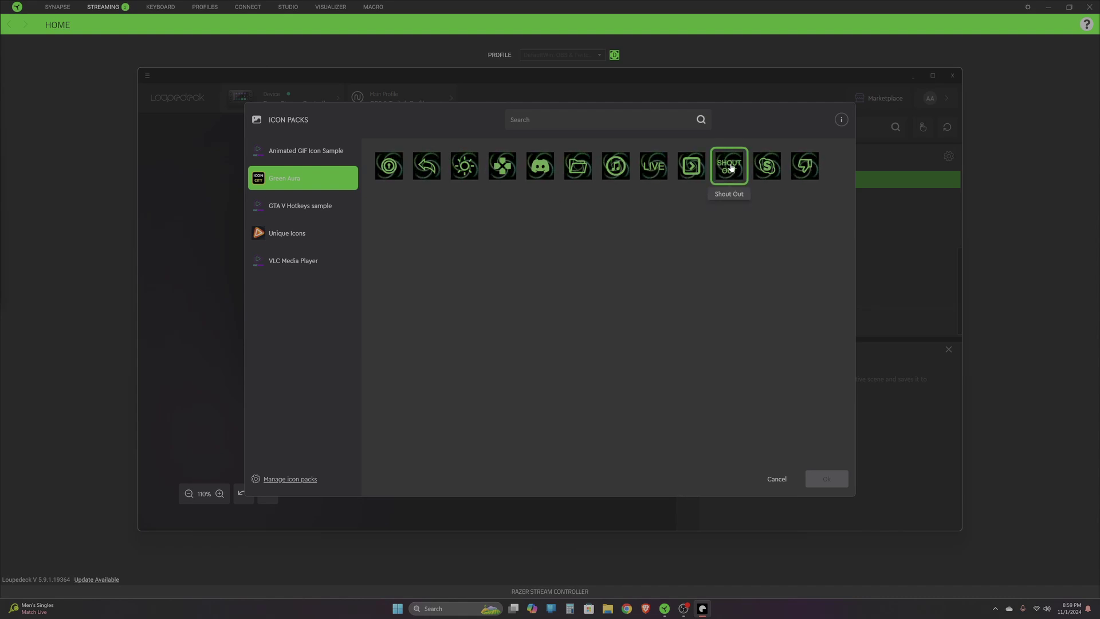
{"action": "left_click", "coordinate": [692, 167]}
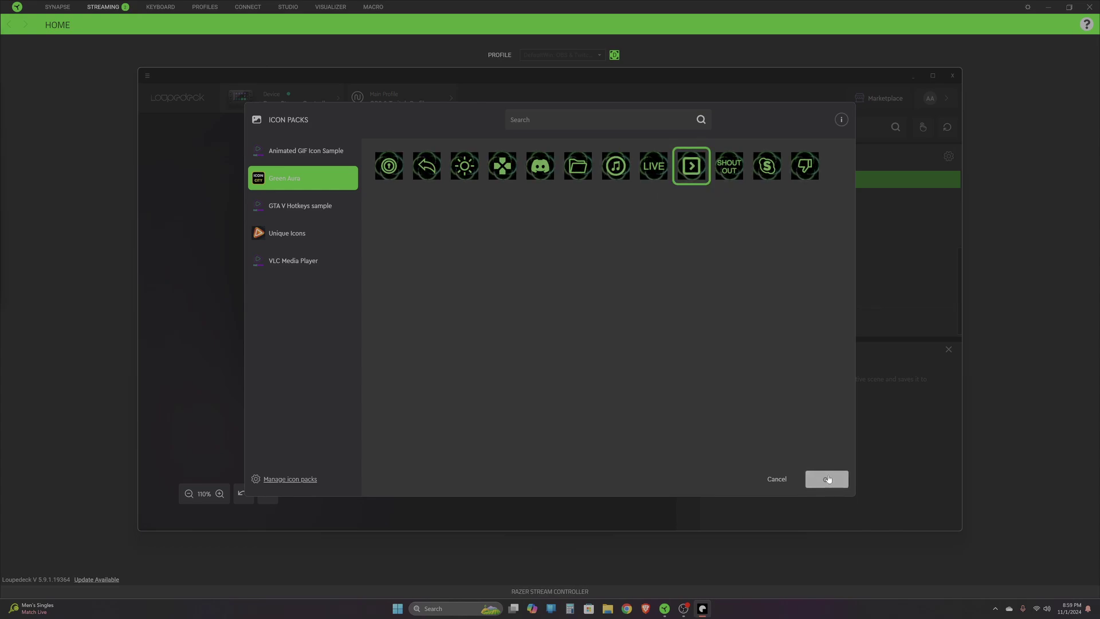
{"action": "left_click", "coordinate": [828, 479]}
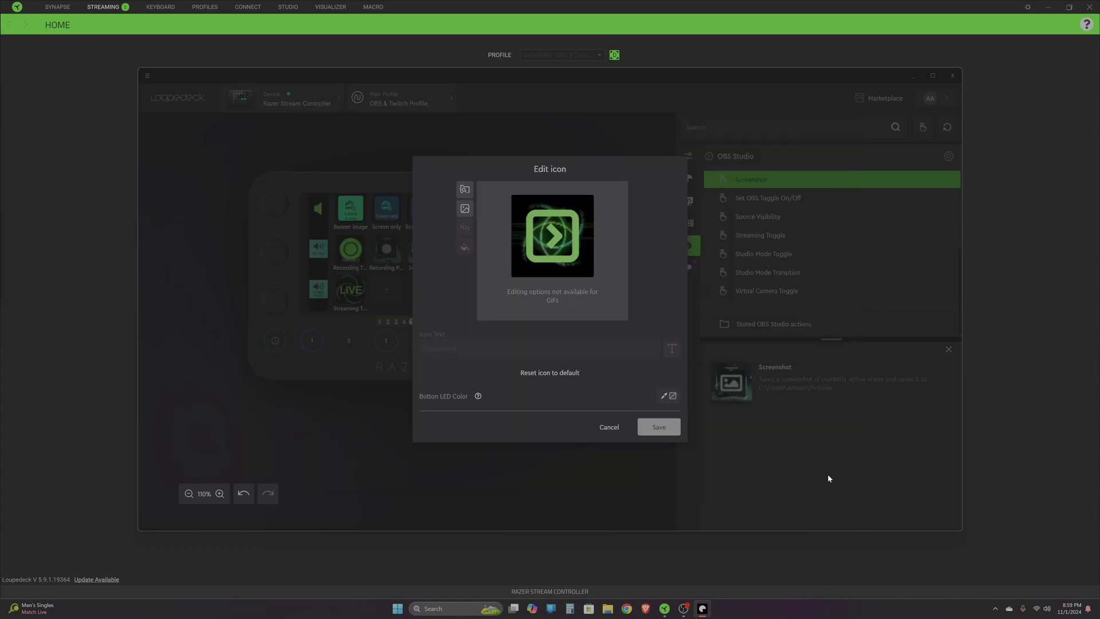
{"action": "left_click", "coordinate": [660, 429]}
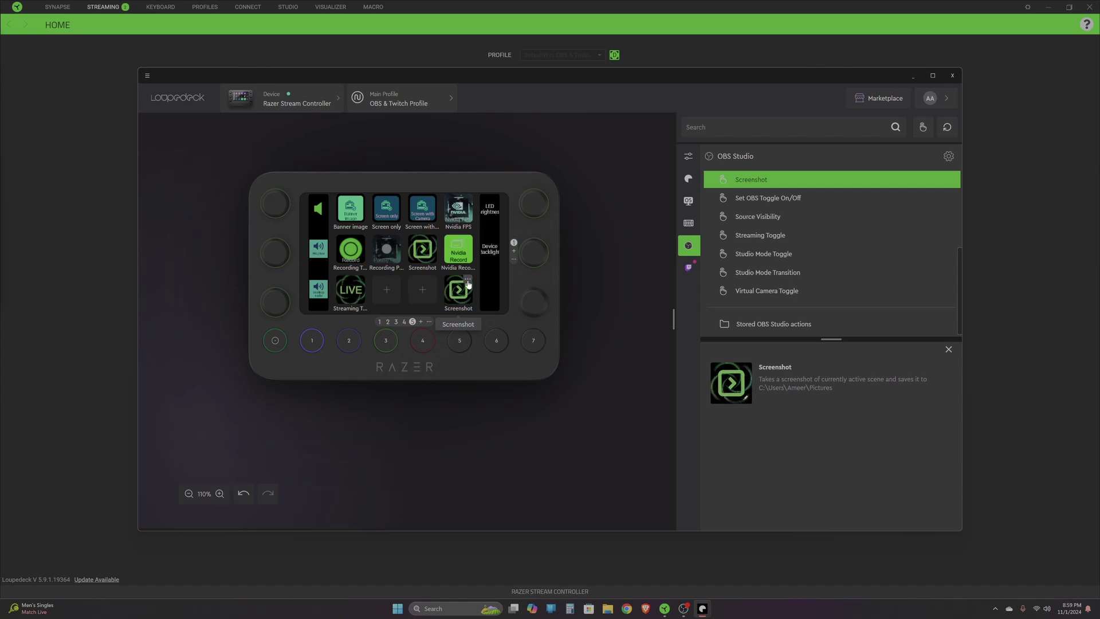
{"action": "left_click", "coordinate": [468, 281]}
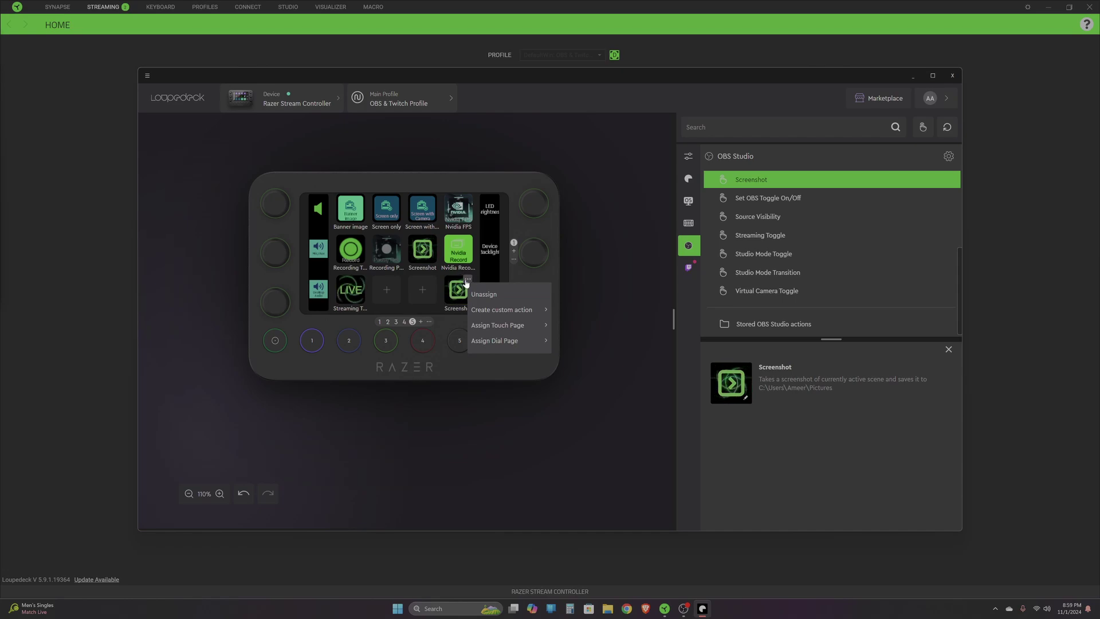
Unassign the Screenshot action from the bottom-right key, leaving an empty slot
{"action": "left_click", "coordinate": [482, 295]}
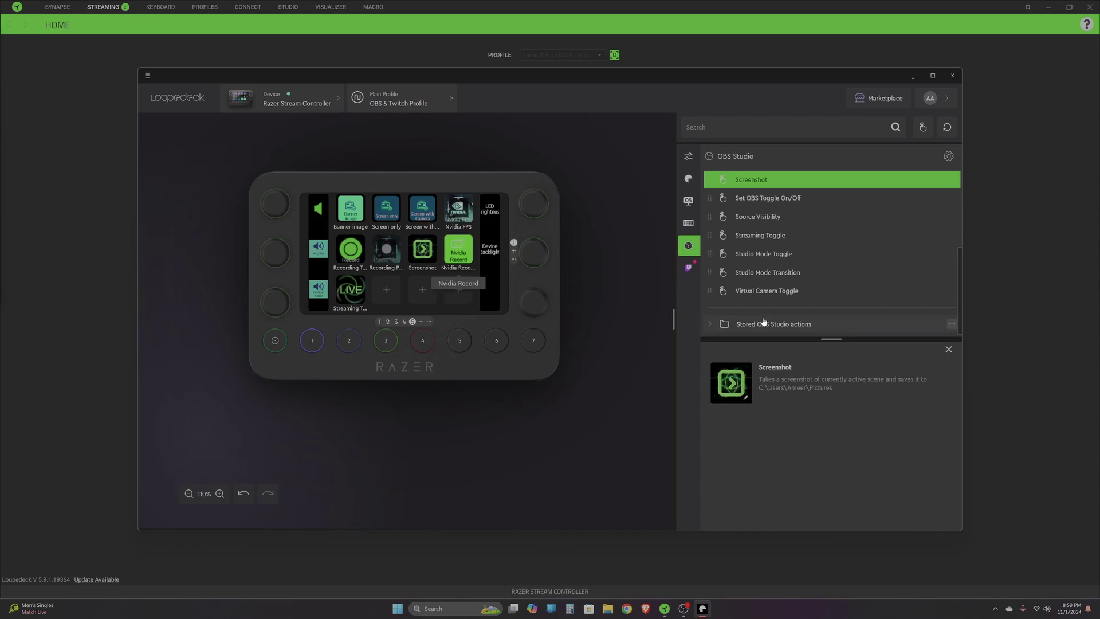
{"action": "left_click", "coordinate": [693, 269]}
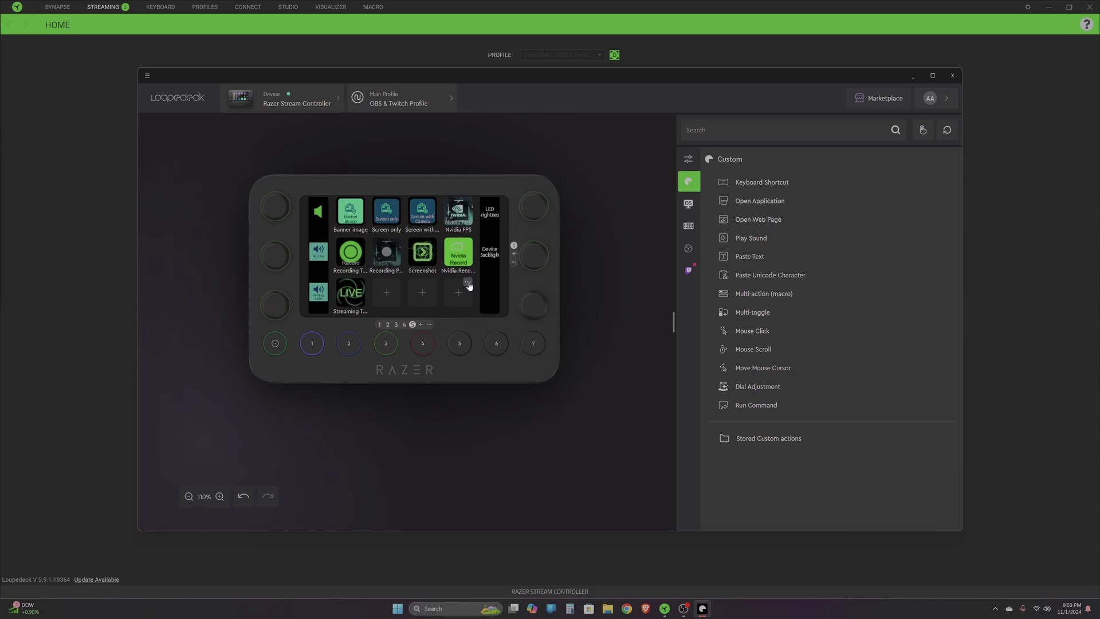
{"action": "left_click", "coordinate": [468, 283]}
{"action": "mouse_move", "coordinate": [482, 298]}
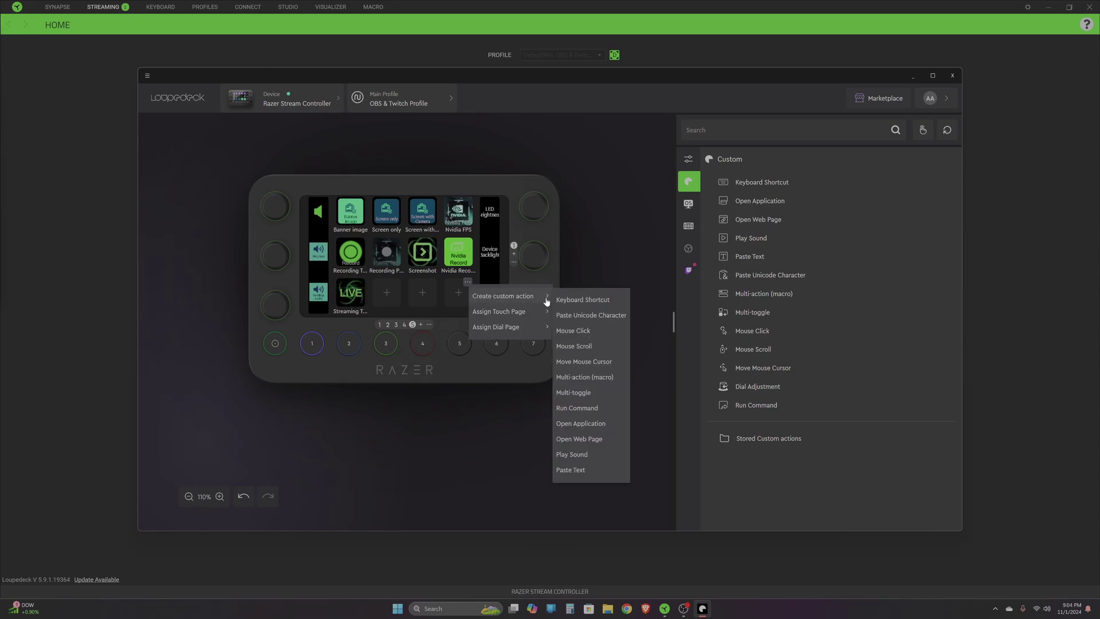
Create a Keyboard Shortcut action named Record that sends Alt+F9 on the empty key
{"action": "left_click", "coordinate": [585, 301]}
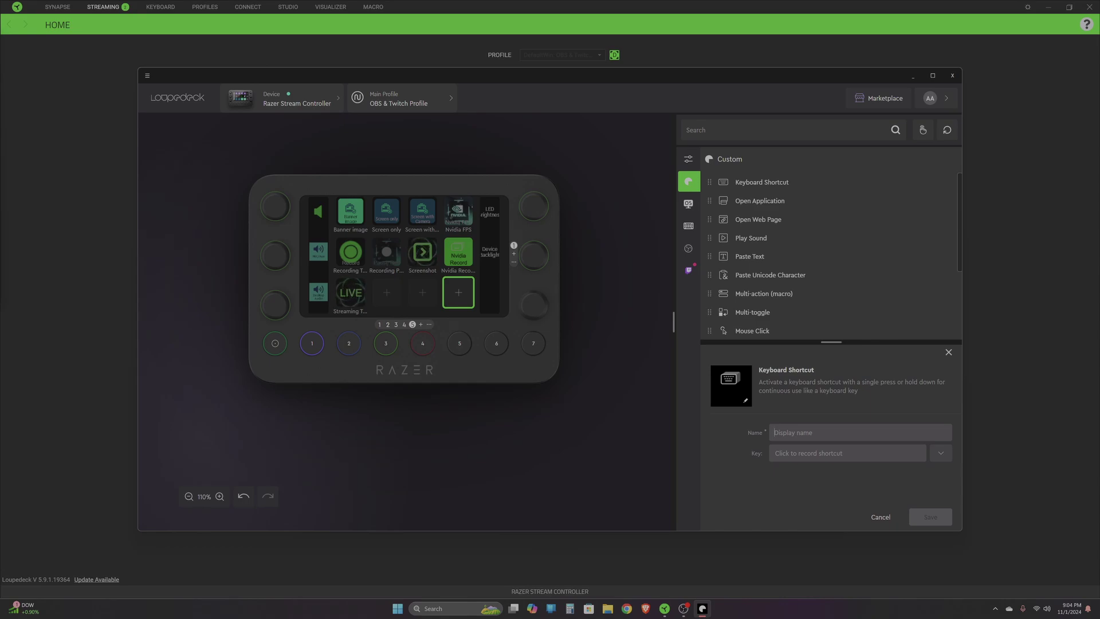
{"action": "type", "text": "Record"}
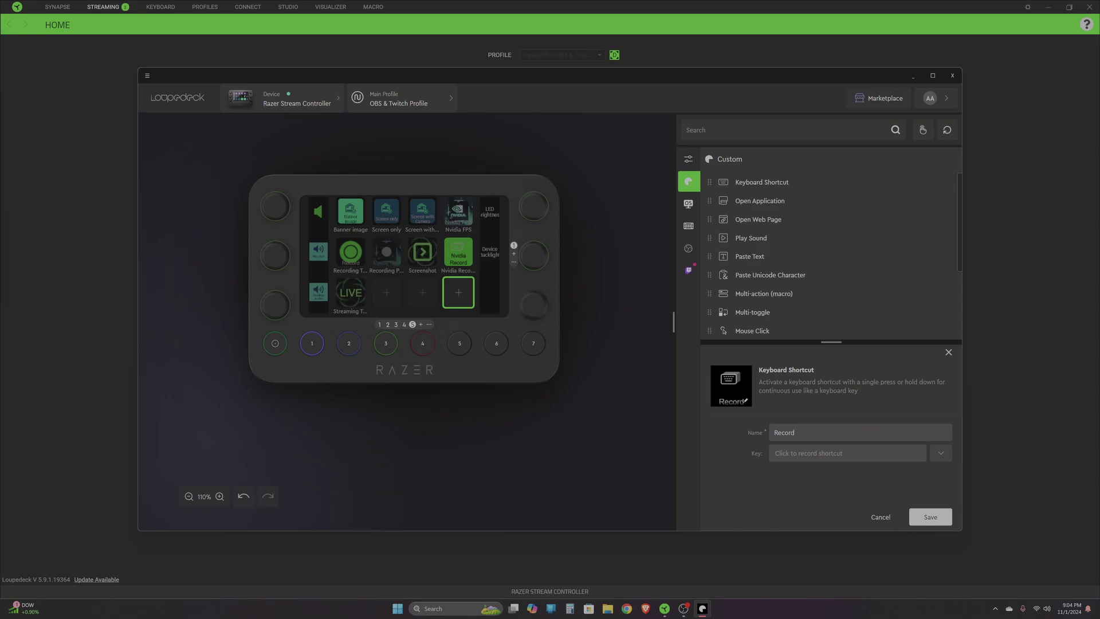
{"action": "left_click", "coordinate": [848, 453]}
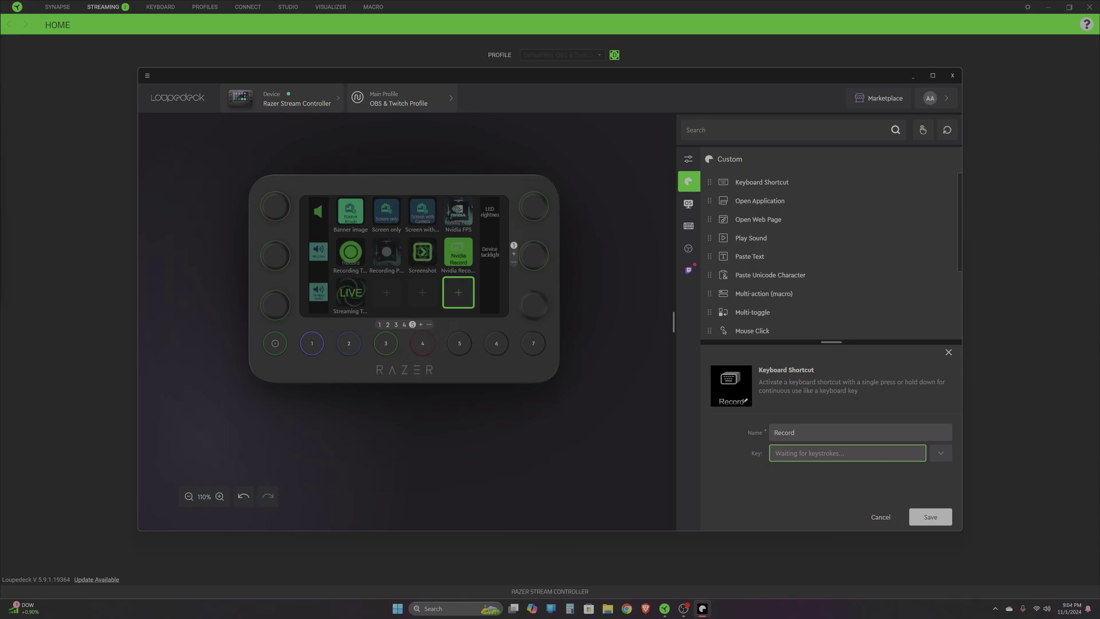
{"action": "key", "text": "alt"}
{"action": "key", "text": "alt+F9"}
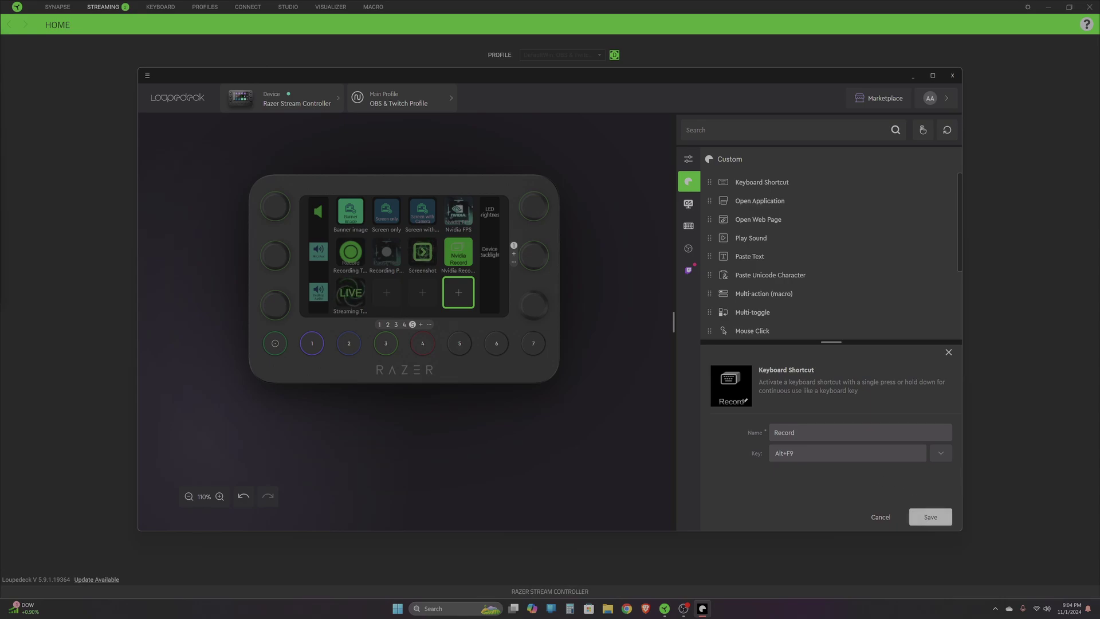
{"action": "left_click", "coordinate": [923, 523]}
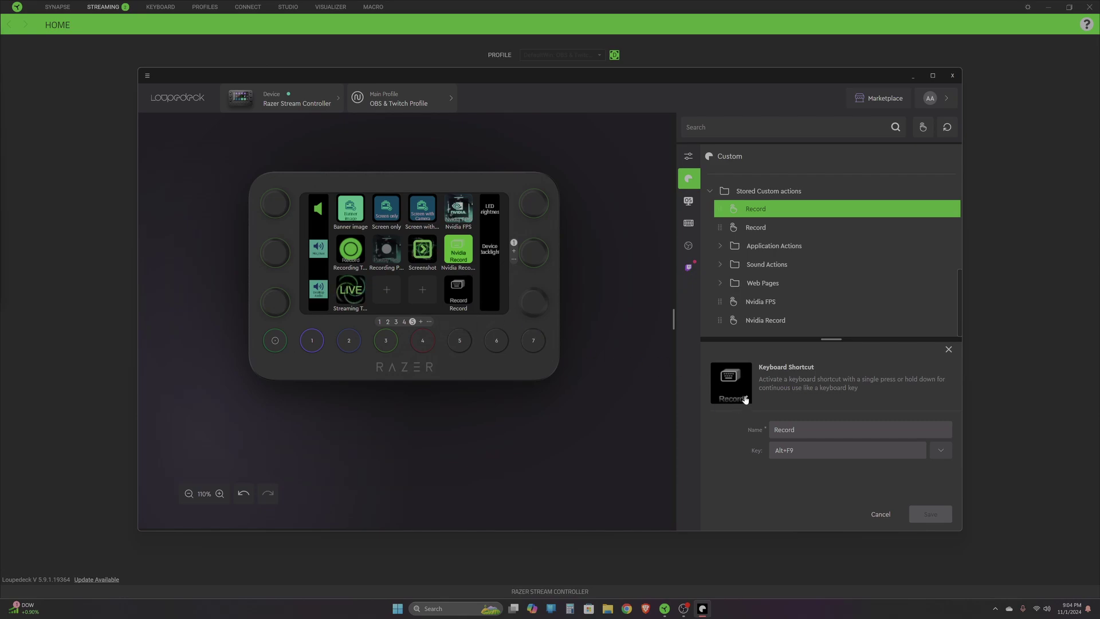
{"action": "left_click", "coordinate": [718, 400]}
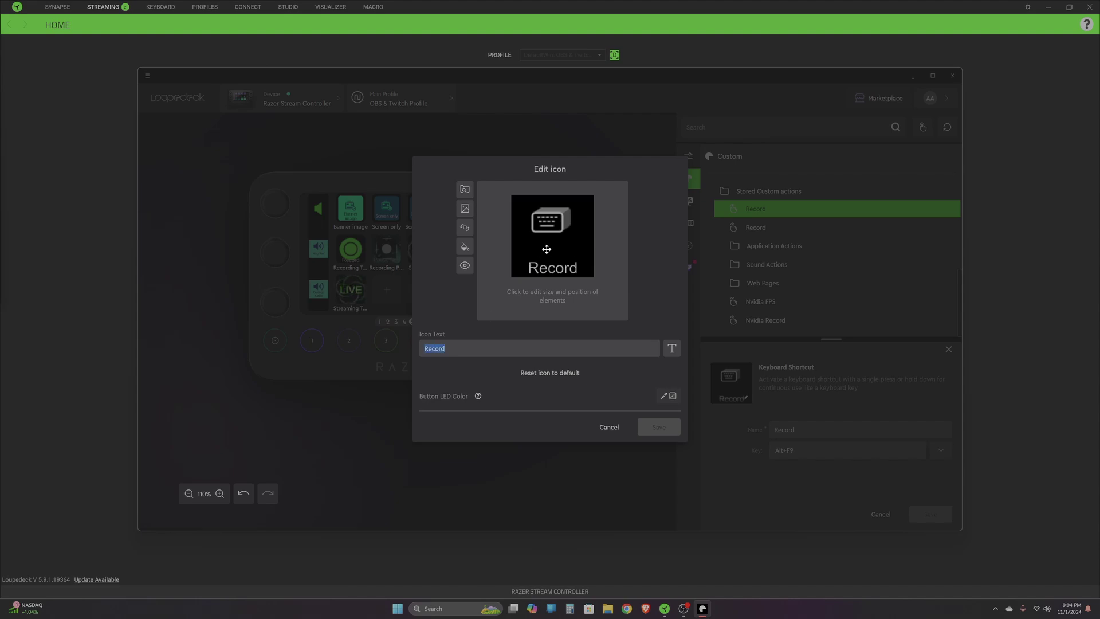
Change the Record key's icon text to 'Record Start' and save
{"action": "left_click", "coordinate": [445, 348]}
{"action": "type", "text": "Start"}
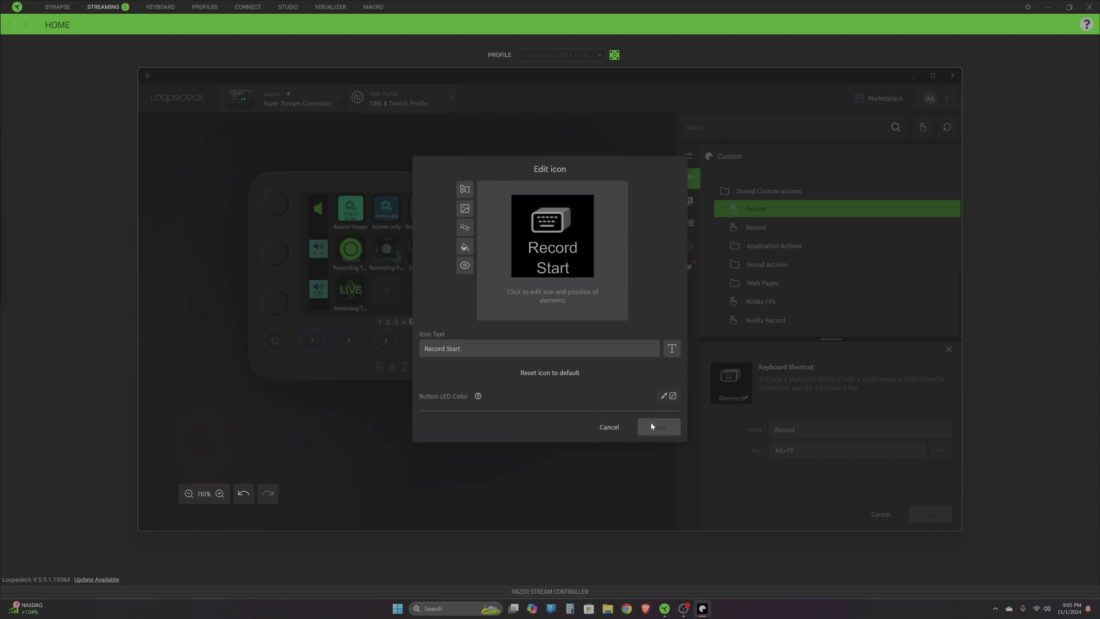
{"action": "left_click", "coordinate": [668, 429]}
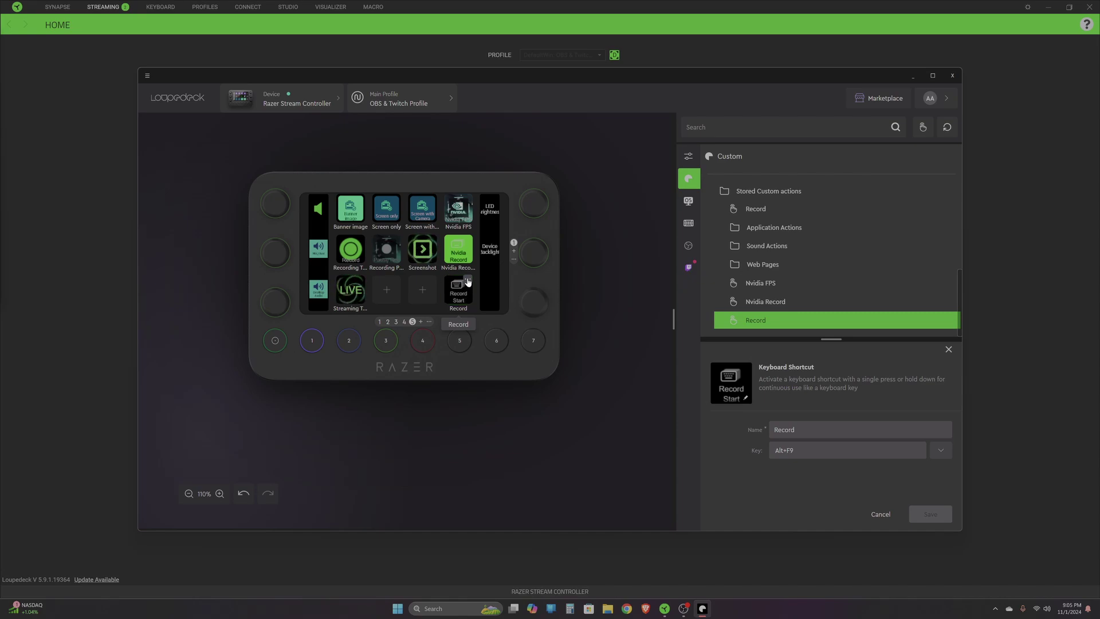
Pick an icon from the Animated GIF Icon Sample pack for Record and save the Alt+F9 action
{"action": "right_click", "coordinate": [460, 290]}
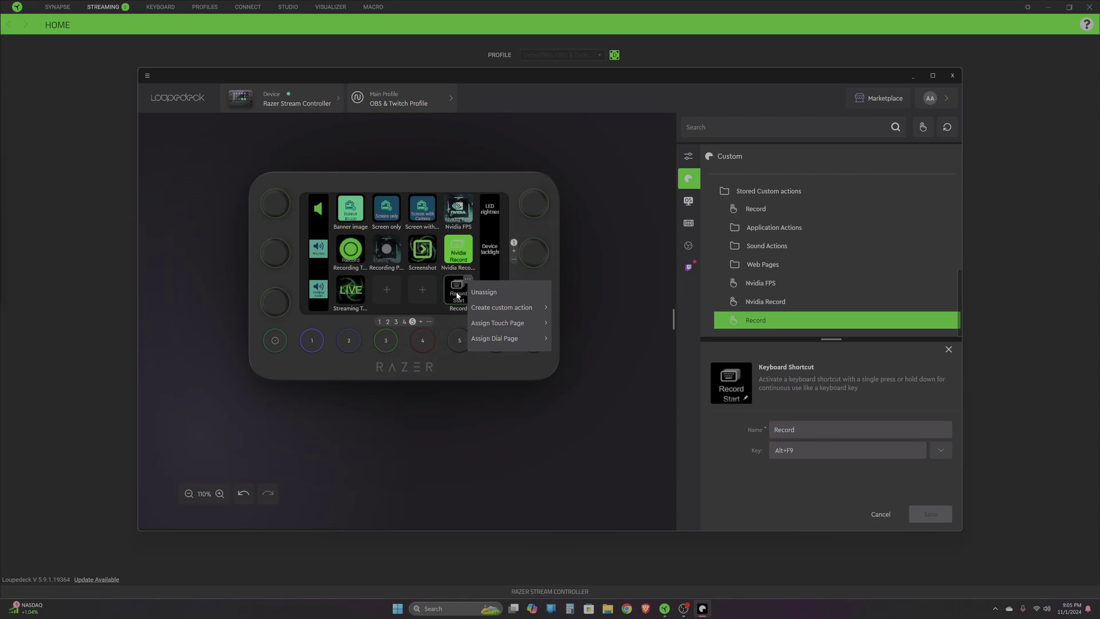
{"action": "left_click", "coordinate": [746, 399]}
{"action": "left_click", "coordinate": [465, 189]}
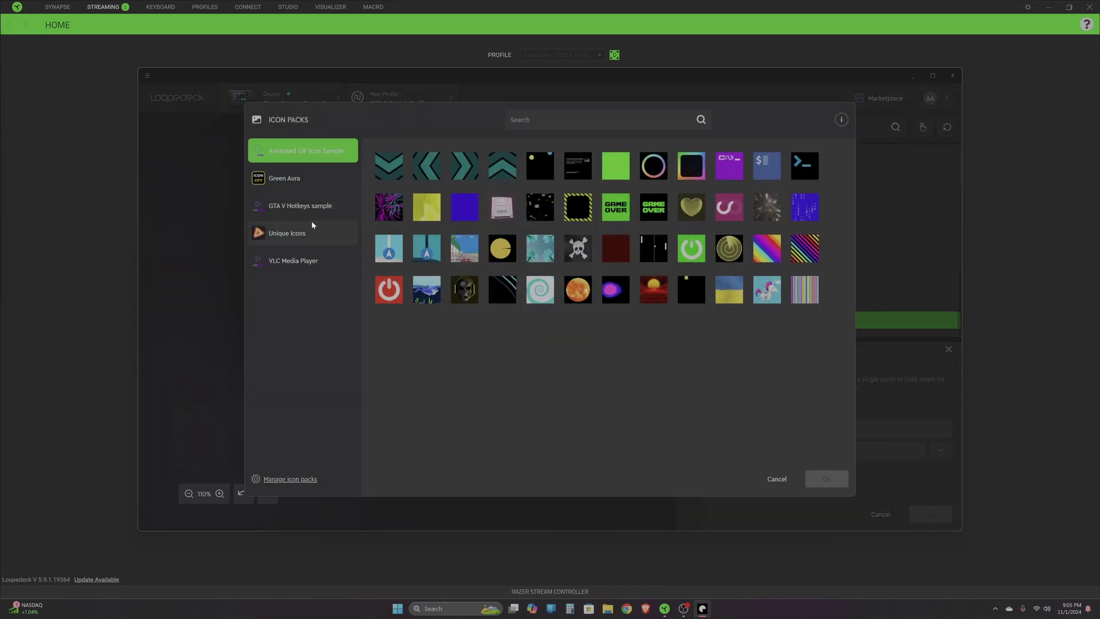
{"action": "left_click", "coordinate": [334, 160]}
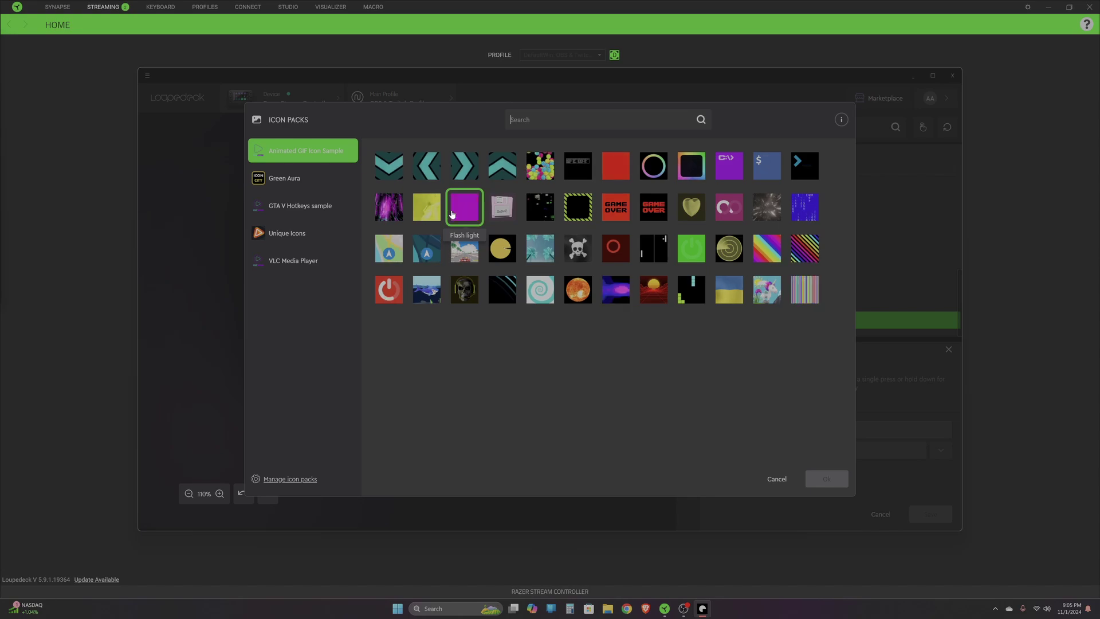
{"action": "left_click", "coordinate": [389, 208]}
{"action": "left_click", "coordinate": [826, 479]}
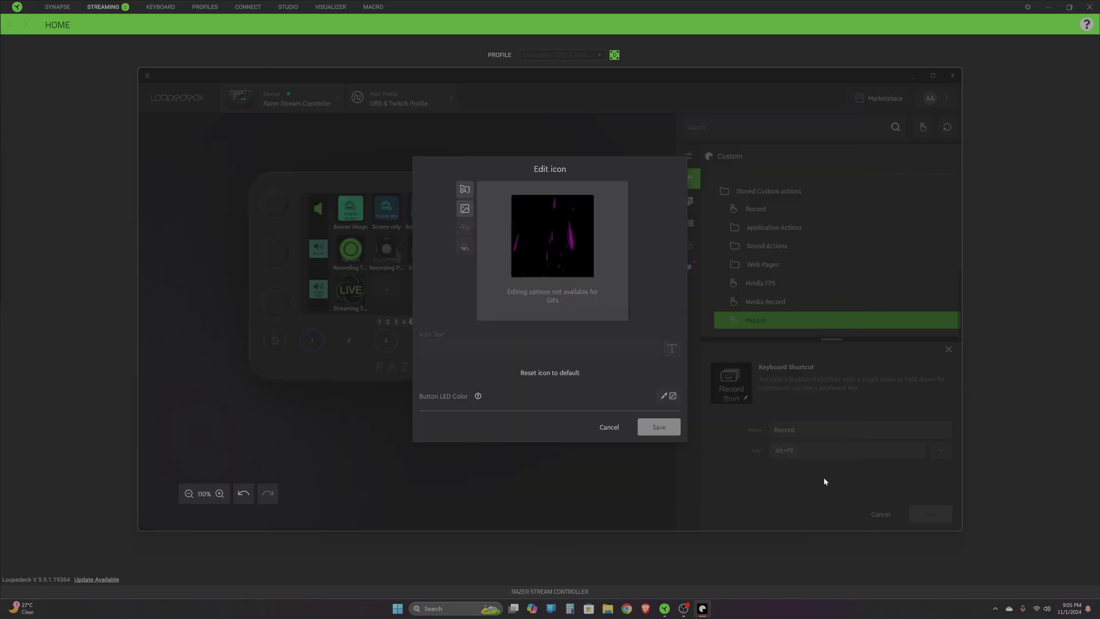
{"action": "left_click", "coordinate": [655, 428]}
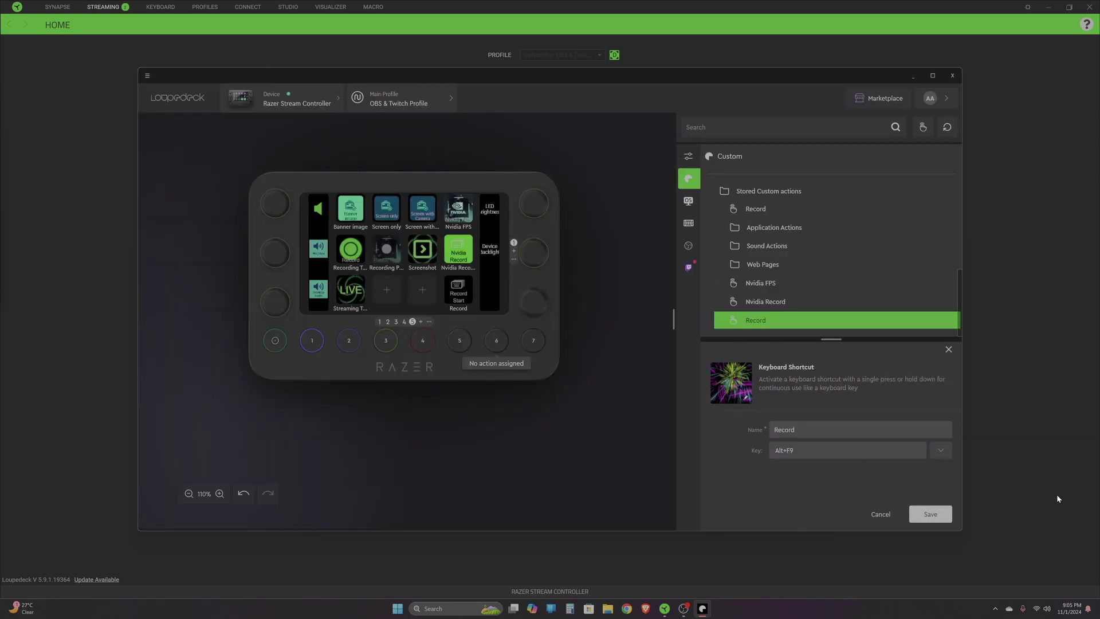
{"action": "left_click", "coordinate": [931, 515]}
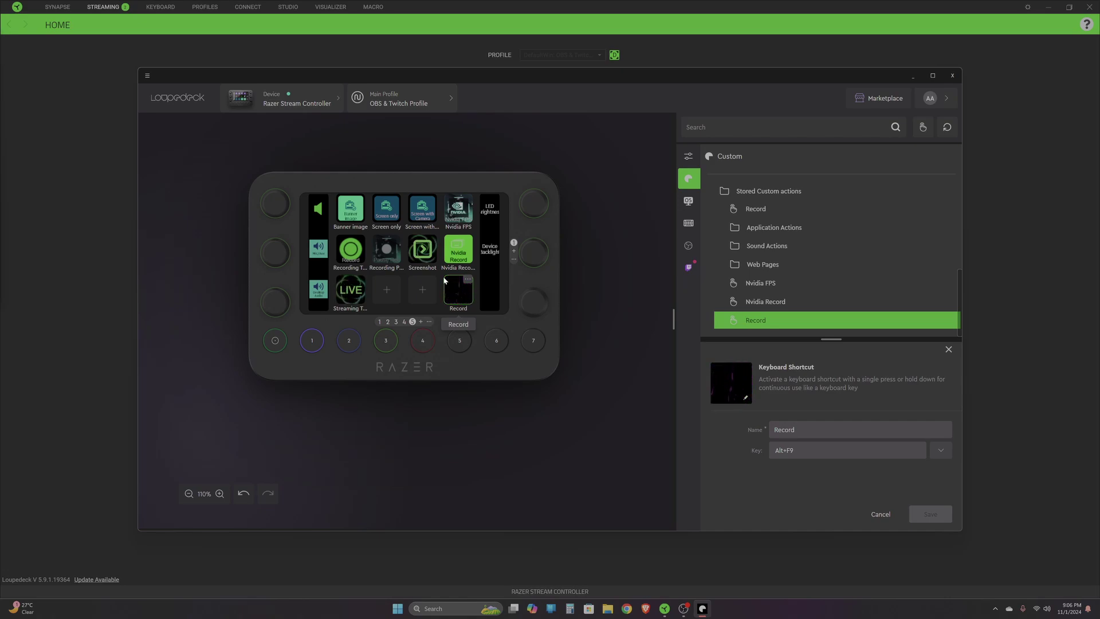
{"action": "left_click", "coordinate": [414, 103]}
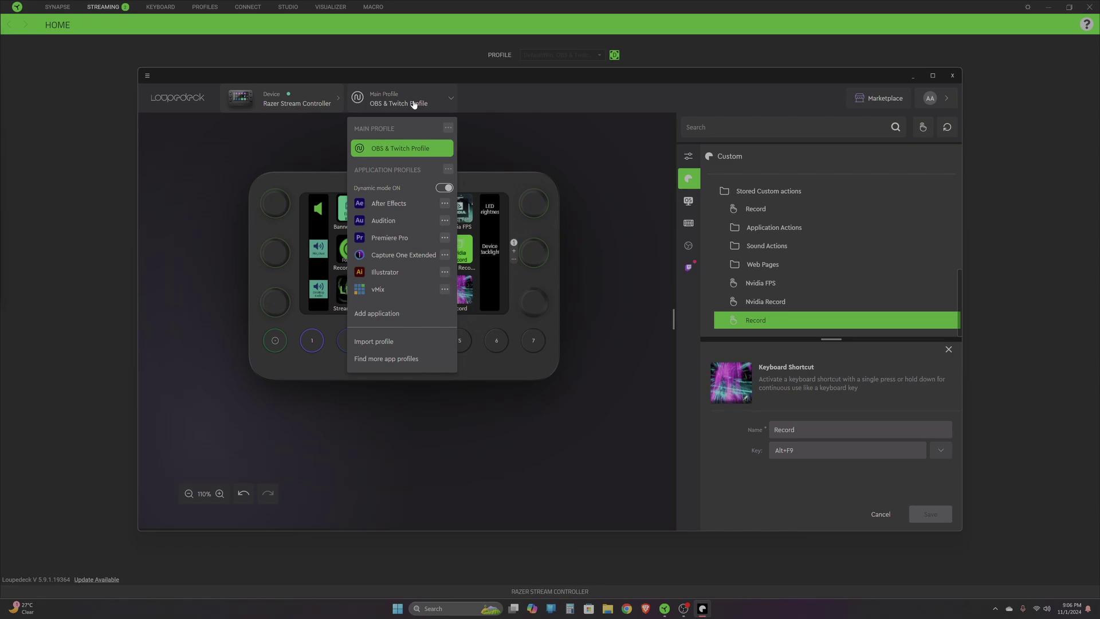
{"action": "left_click", "coordinate": [494, 101]}
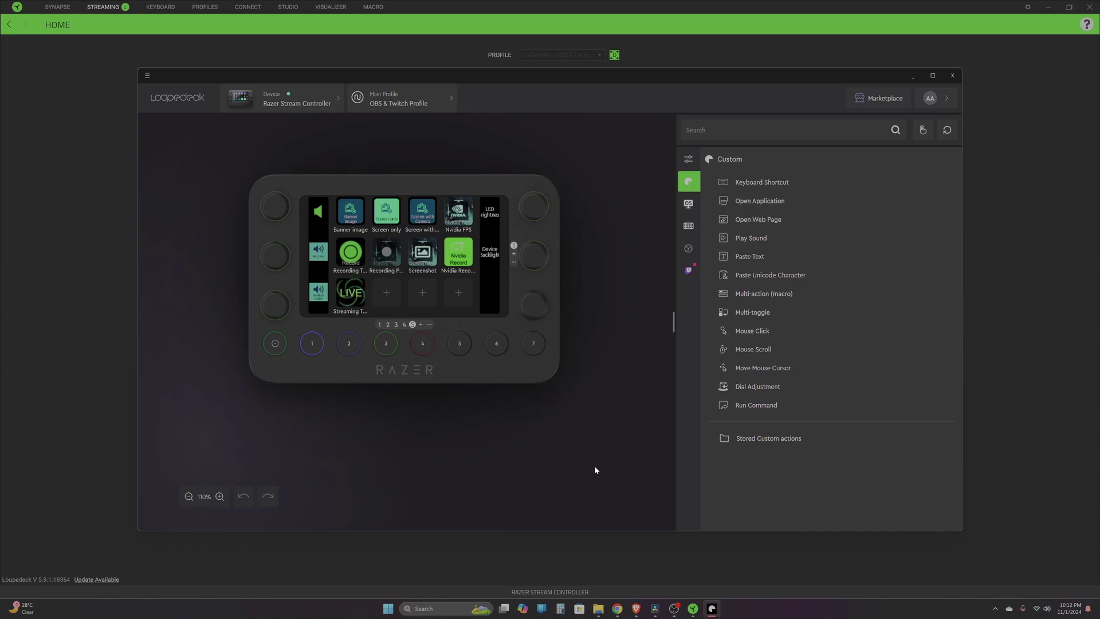
Compare the Razer Stream Controller (AED 539.46) with the Elgato Stream Deck + (AED 711.07)
{"action": "left_click", "coordinate": [636, 609]}
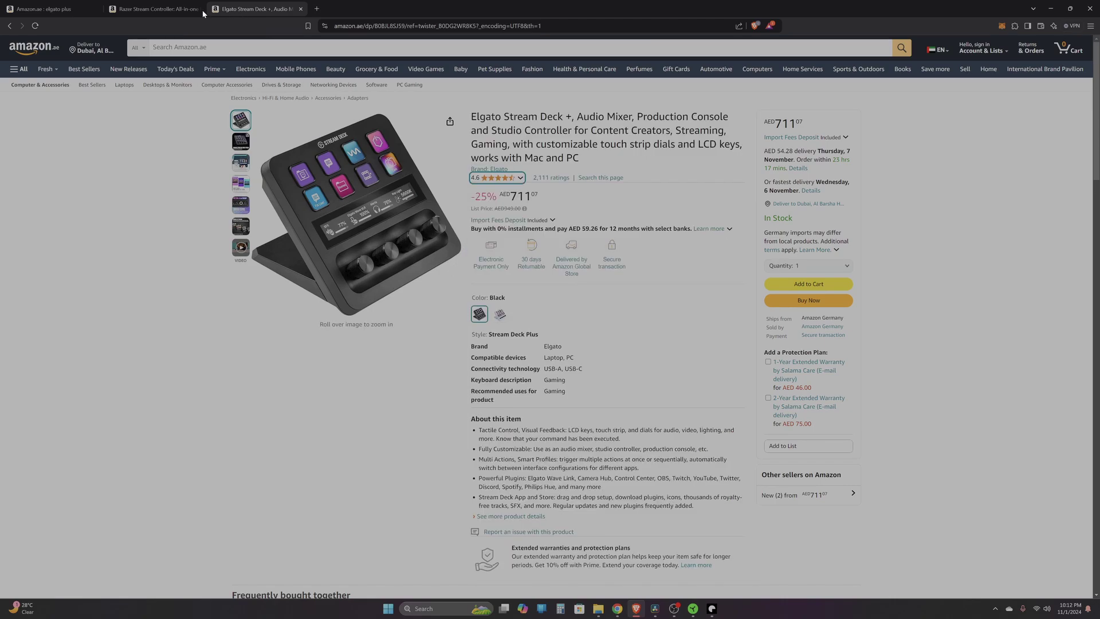
{"action": "left_click", "coordinate": [182, 9]}
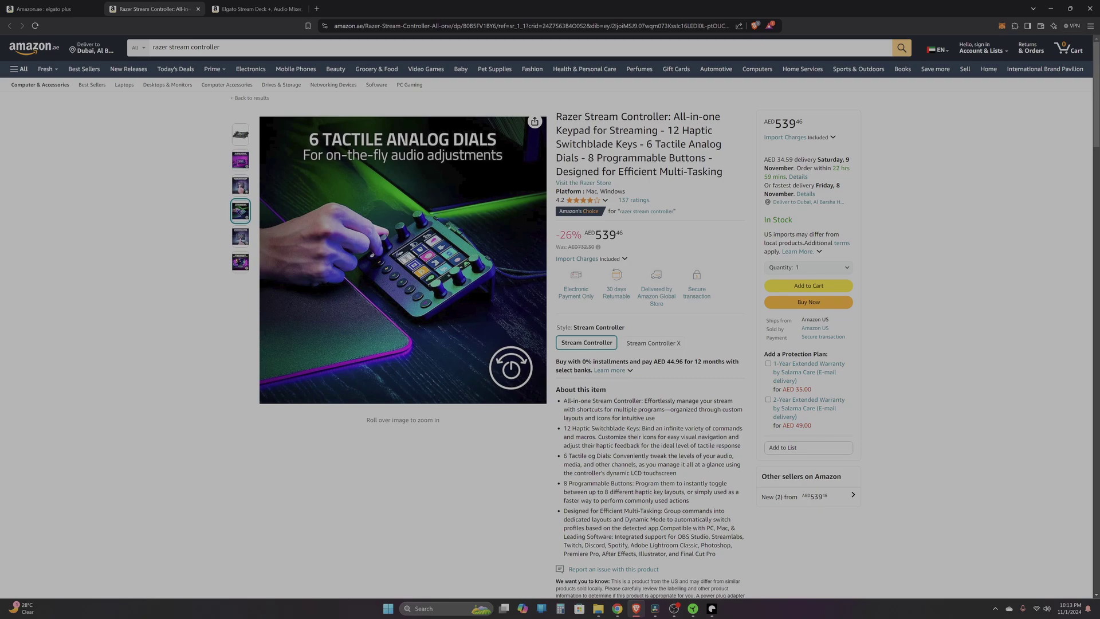
{"action": "left_click", "coordinate": [258, 9]}
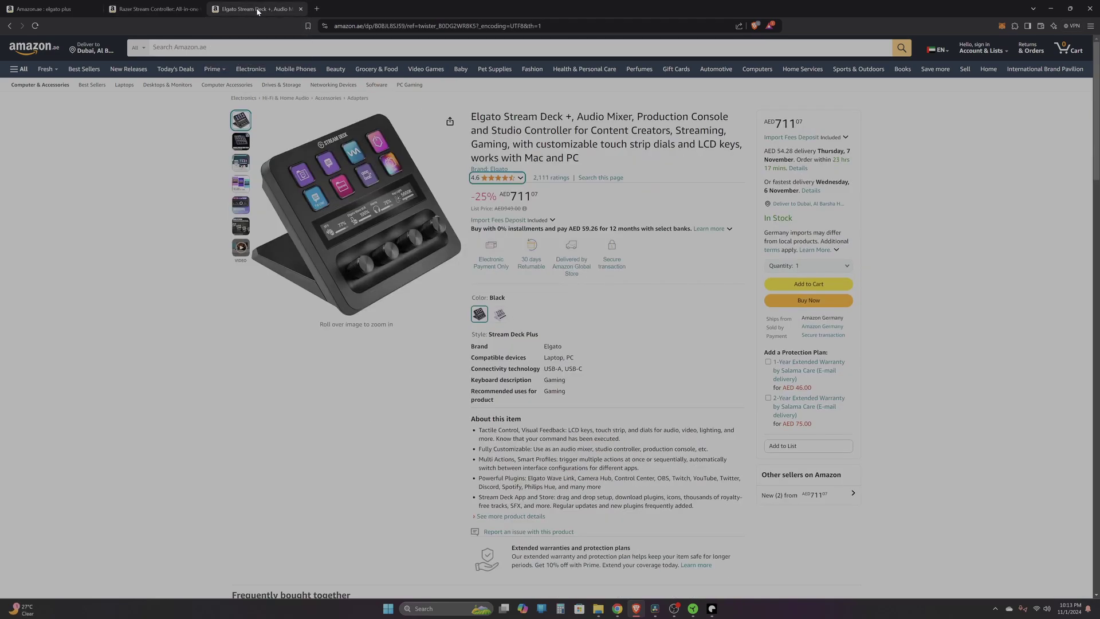